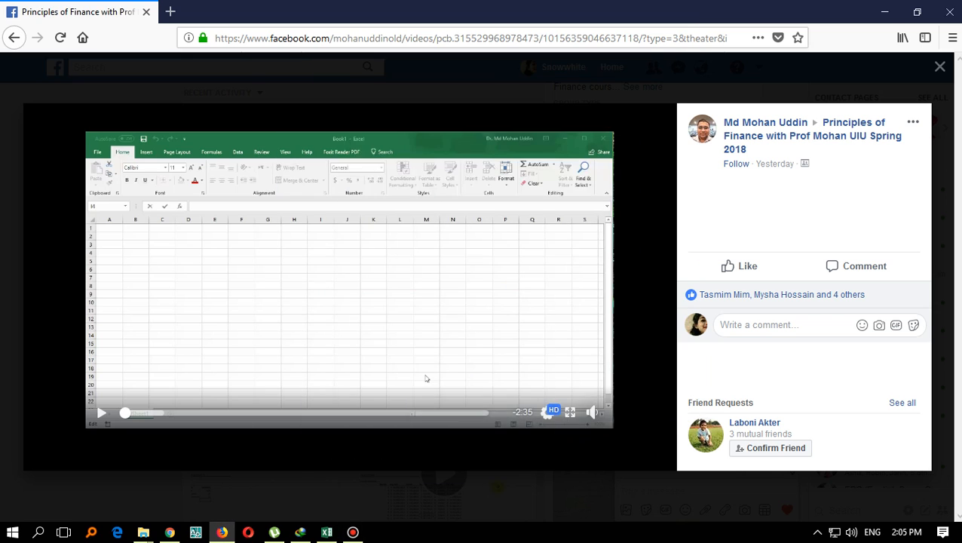
- Play the post's assignment video in full screen from the beginning with the volume raised
{"action": "left_click", "coordinate": [646, 132]}
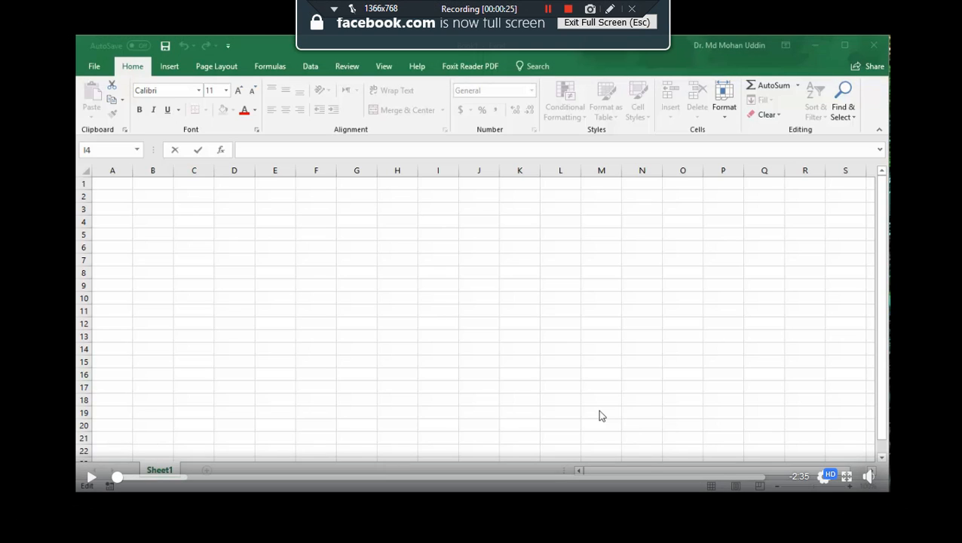
{"action": "key", "text": "space"}
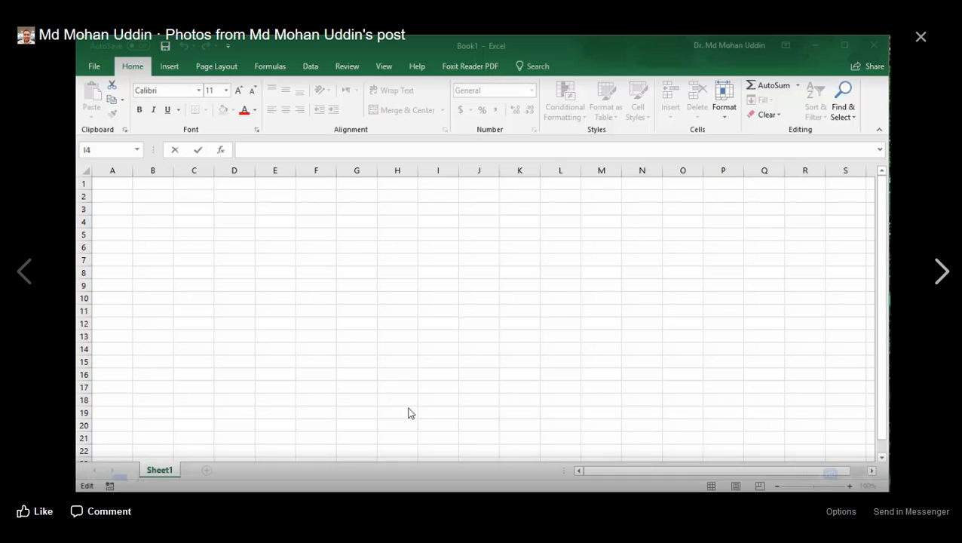
{"action": "left_click_drag", "start_coordinate": [870, 459], "coordinate": [870, 428]}
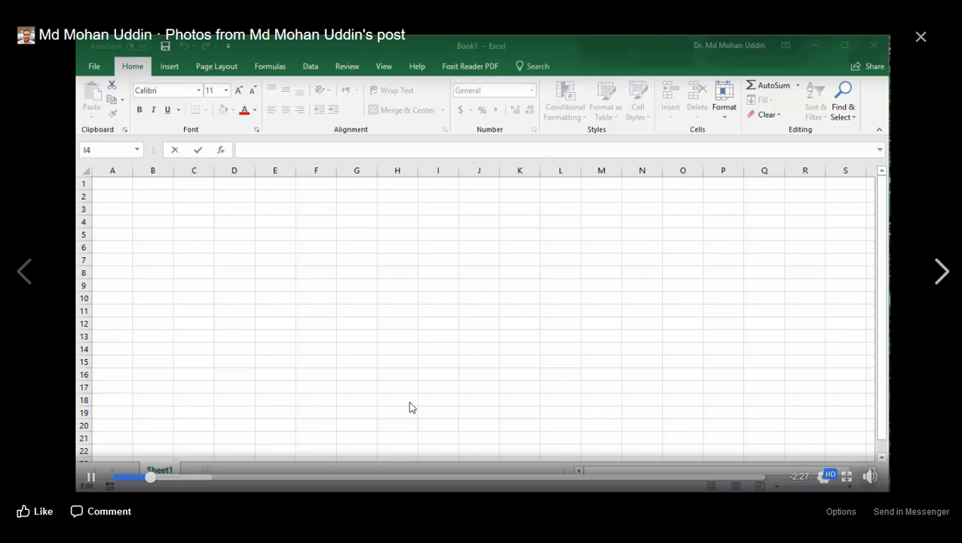
{"action": "left_click", "coordinate": [113, 477]}
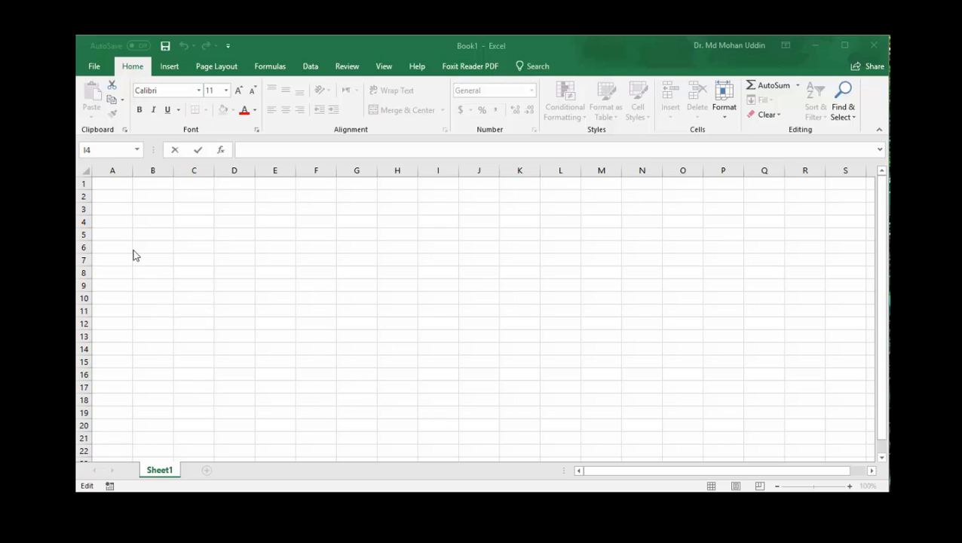
- Enter the label "Course Name" in cell A1 and move to cell C1
{"action": "left_click", "coordinate": [120, 187]}
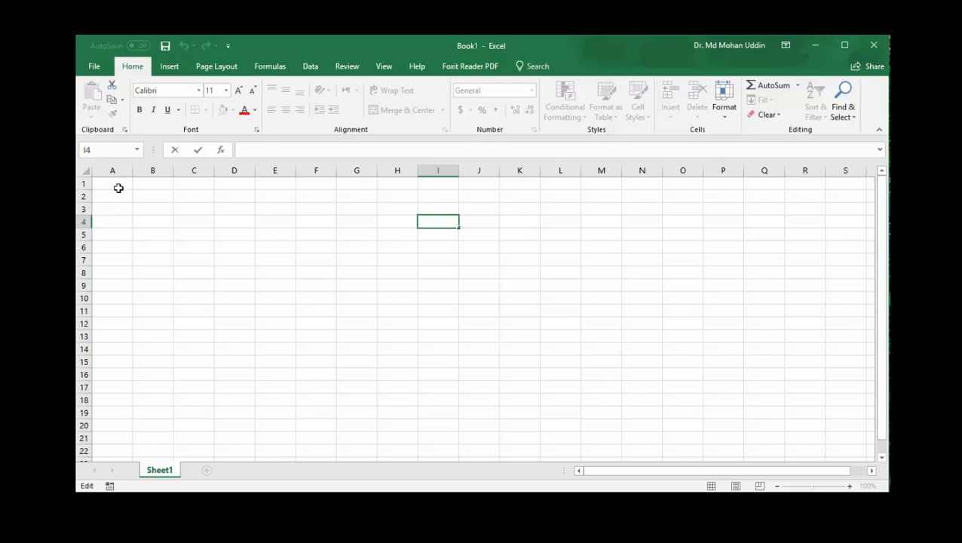
{"action": "left_click", "coordinate": [119, 194]}
{"action": "left_click", "coordinate": [124, 184]}
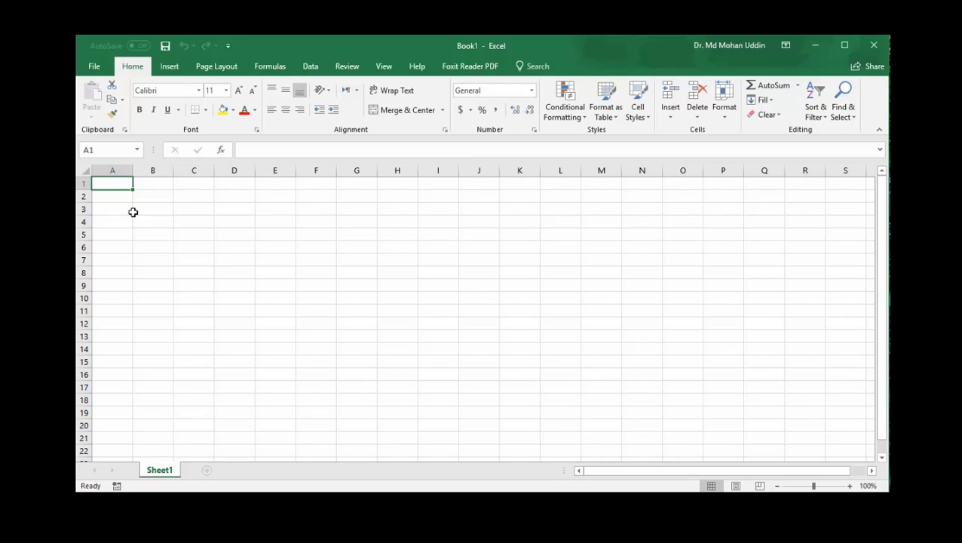
{"action": "type", "text": "Course"}
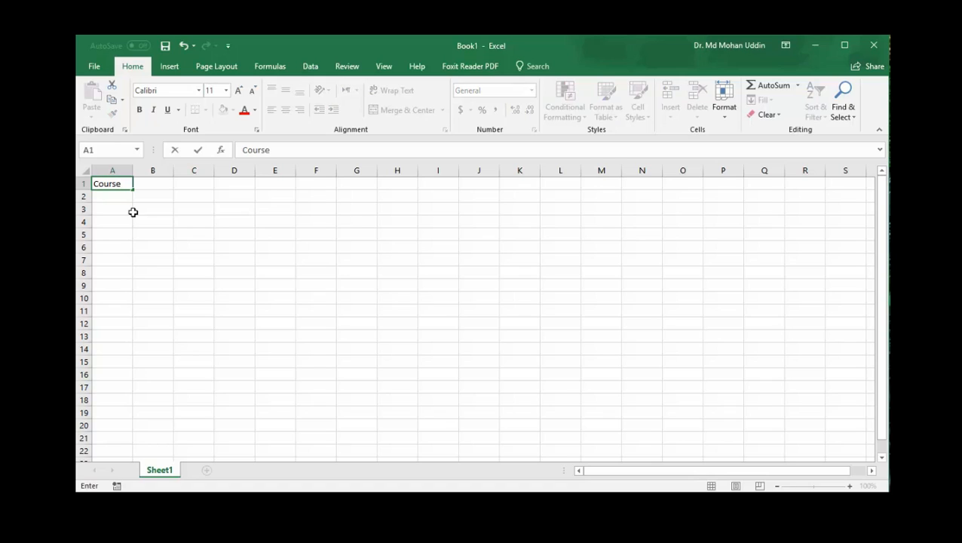
{"action": "type", "text": " Name"}
{"action": "key", "text": "Tab"}
{"action": "key", "text": "Tab"}
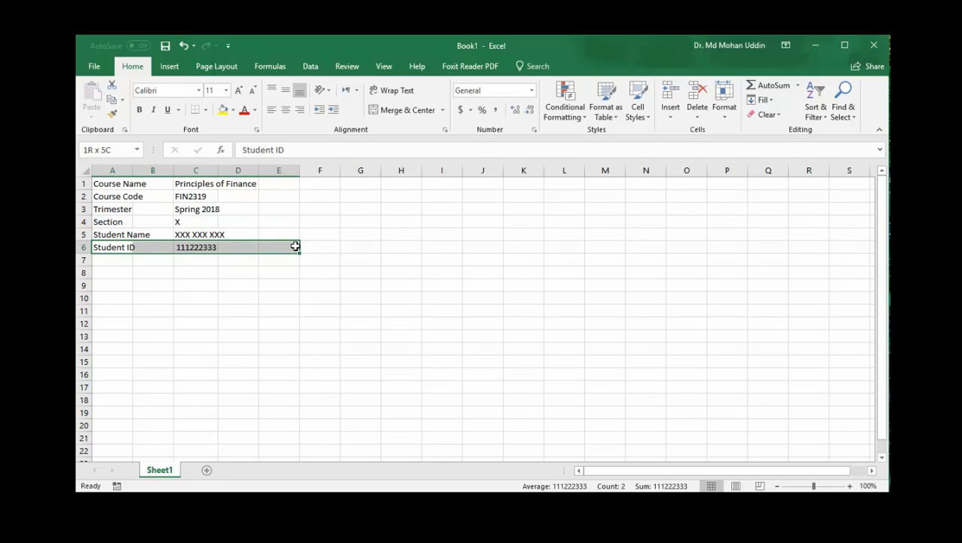
- Apply a thick bottom border to the Student ID row across A6:E6
{"action": "left_click_drag", "start_coordinate": [295, 245], "coordinate": [295, 246]}
{"action": "left_click", "coordinate": [206, 112]}
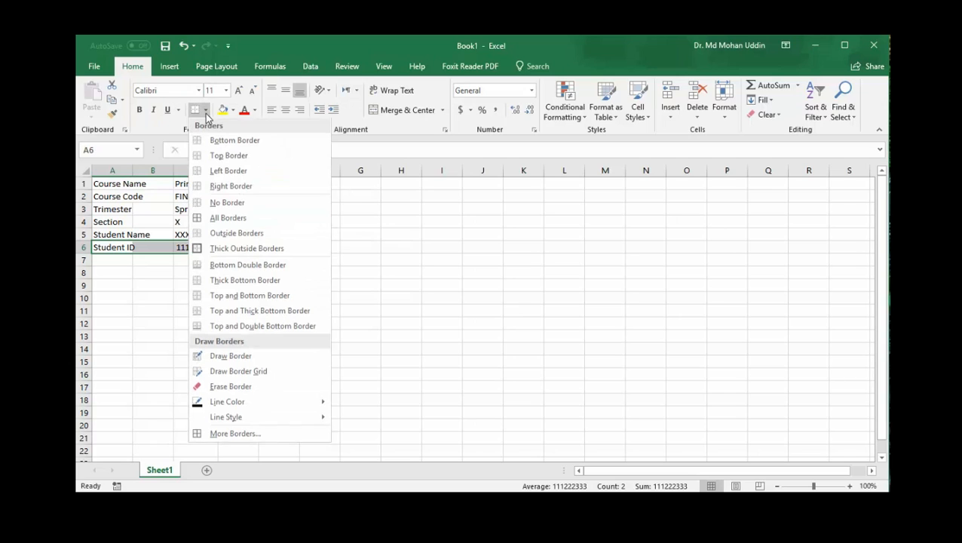
{"action": "left_click", "coordinate": [235, 293]}
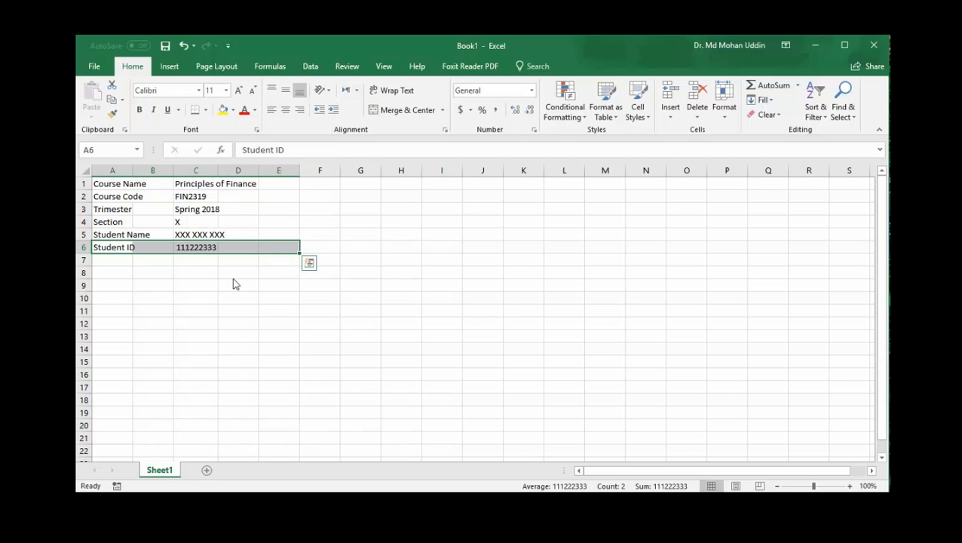
- Enter the heading "Individual Assignment - II" in cell A8, dismissing the incoming video call
{"action": "left_click", "coordinate": [107, 276]}
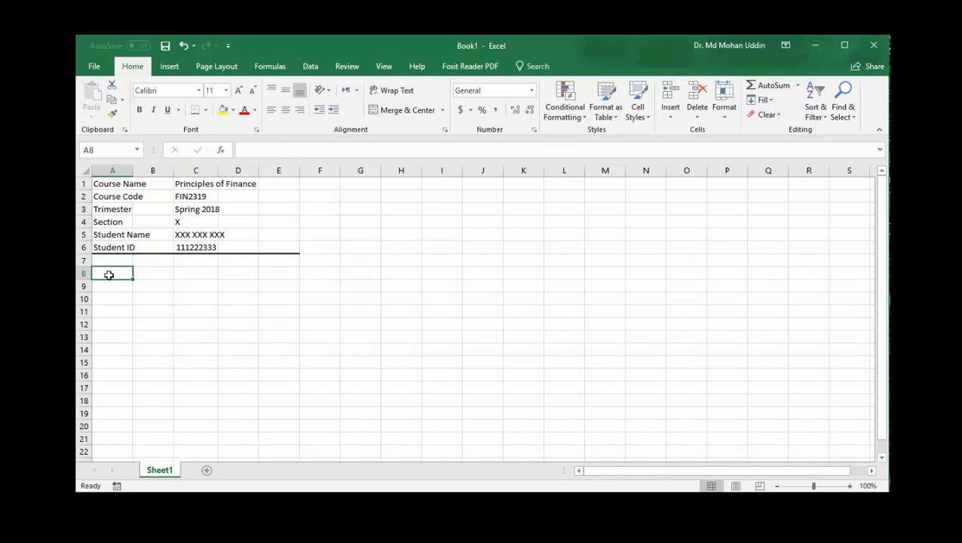
{"action": "type", "text": "Indi"}
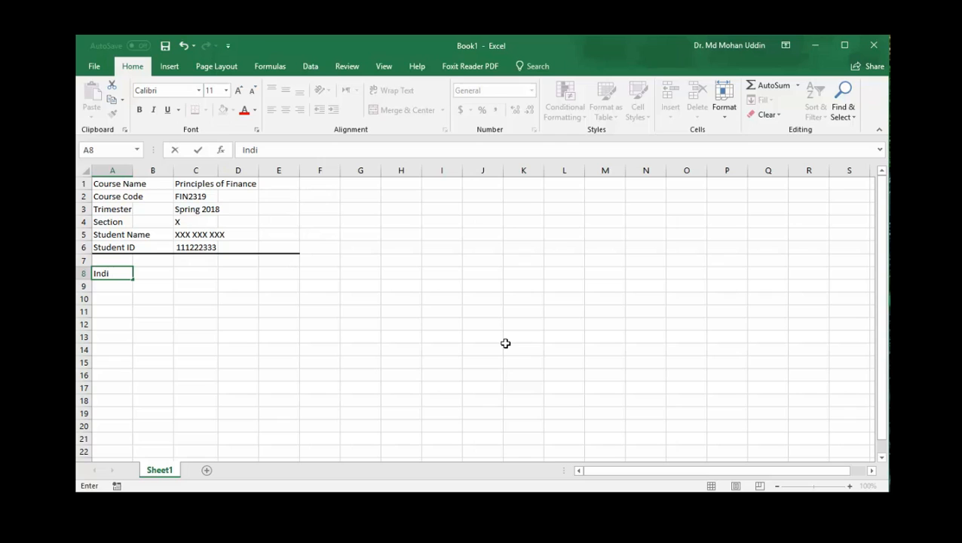
{"action": "type", "text": "vidu"}
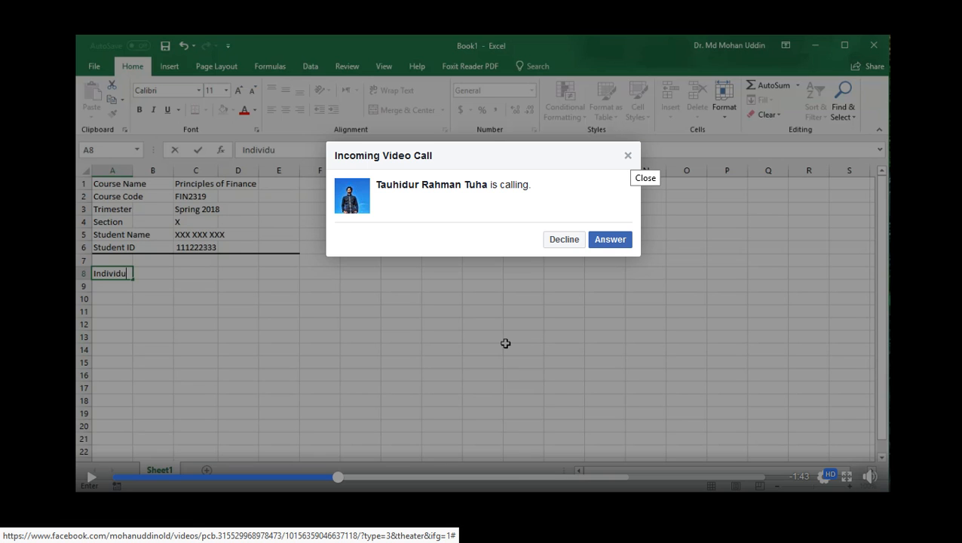
{"action": "left_click", "coordinate": [628, 155]}
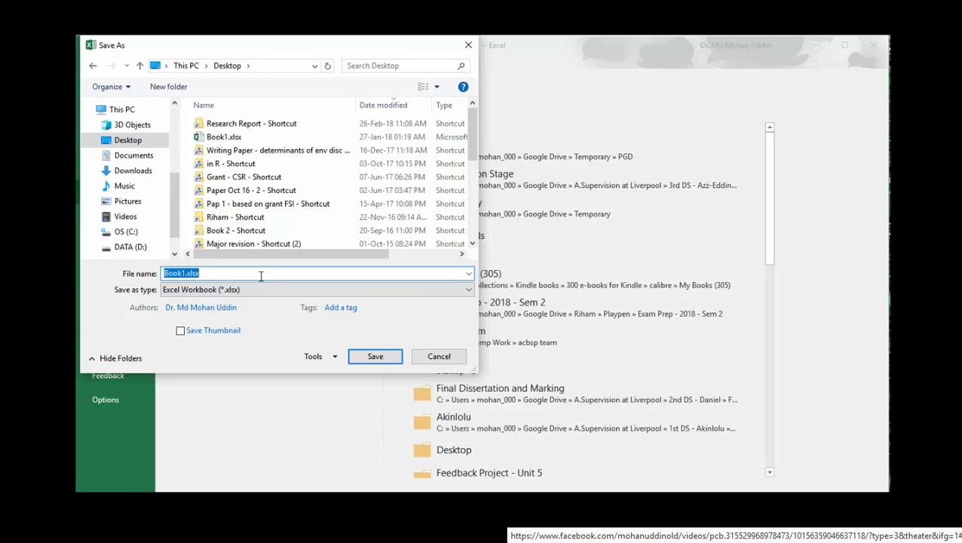
- Save the workbook to the Desktop, naming it with FIN2319, section X, the student ID, IA II and 181, separated by hyphens
{"action": "type", "text": "FIN"}
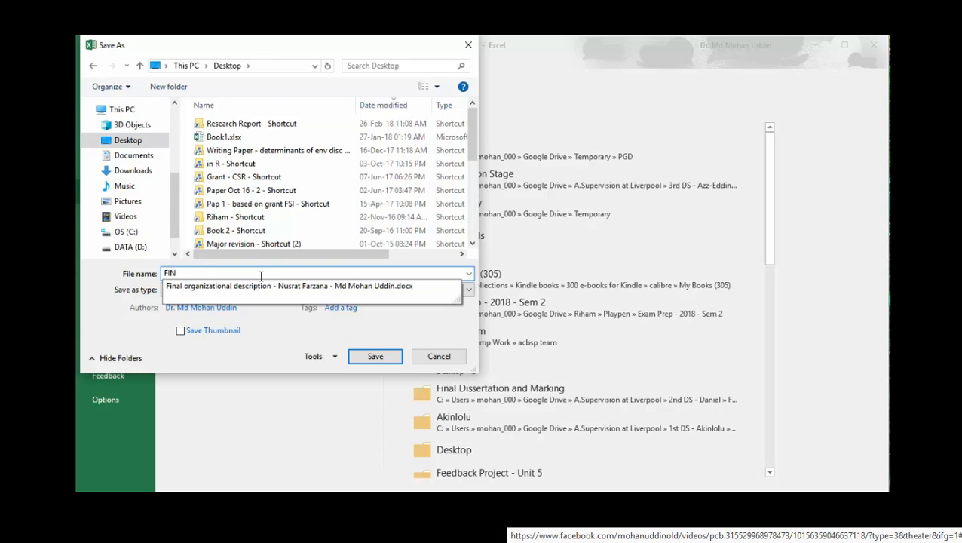
{"action": "type", "text": "2319 -"}
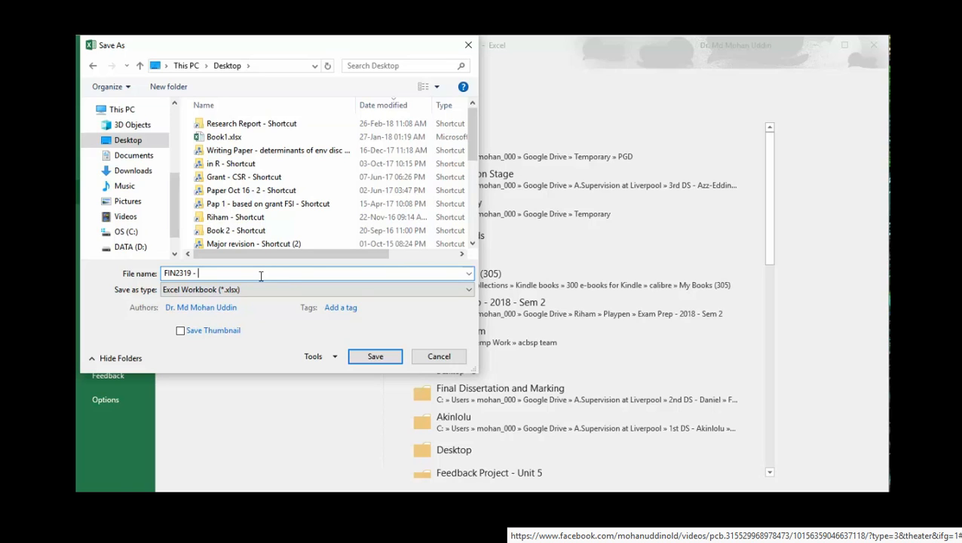
{"action": "type", "text": "X -"}
{"action": "type", "text": "111222333 - IA 1 - 181"}
{"action": "left_click", "coordinate": [359, 359]}
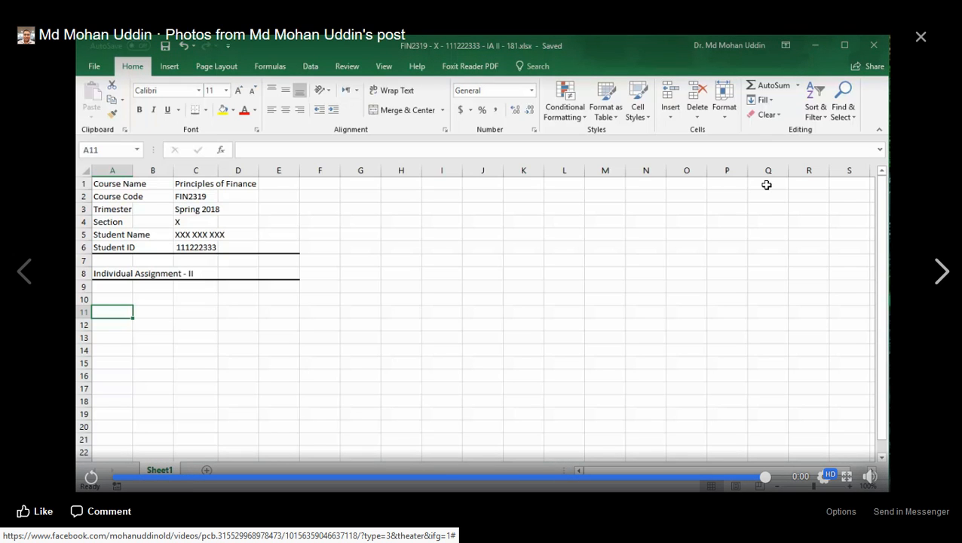
- Play the next video in the post with the volume raised, dismissing the incoming video call
{"action": "left_click", "coordinate": [943, 272]}
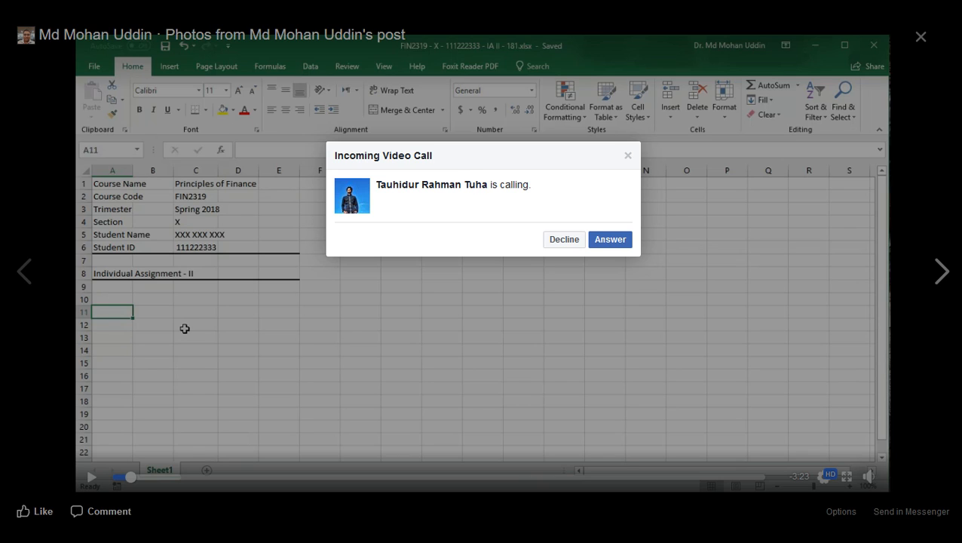
{"action": "left_click", "coordinate": [628, 155]}
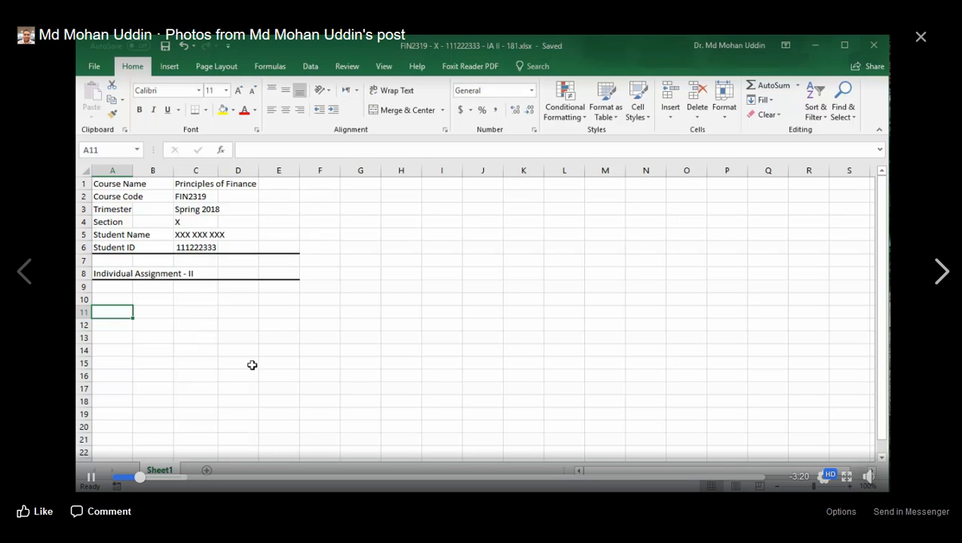
{"action": "mouse_move", "coordinate": [869, 477]}
{"action": "left_click_drag", "start_coordinate": [870, 449], "coordinate": [869, 436]}
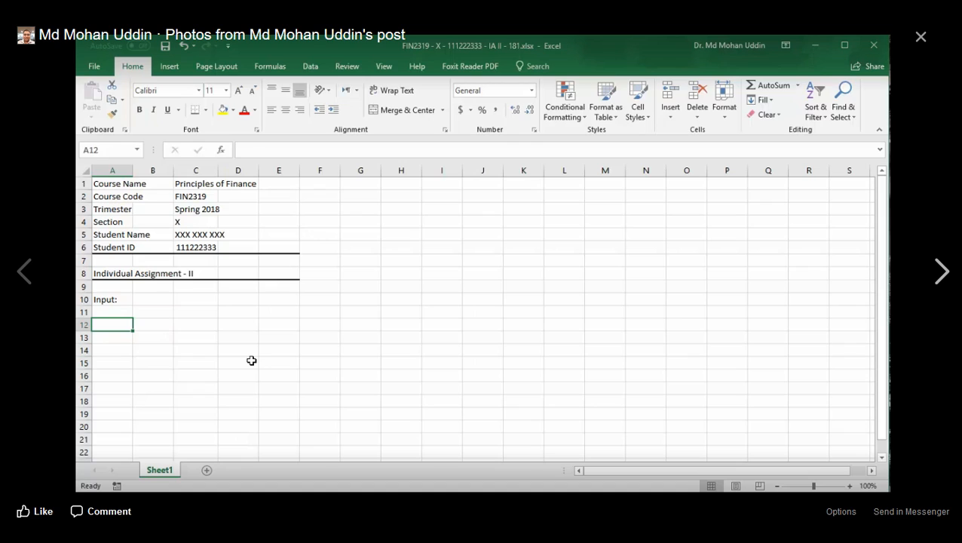
- Label A12 "Loan amount" and enter the formula =(1+MID(C6,7,2))*1000000 in C12
{"action": "type", "text": "Loan amount"}
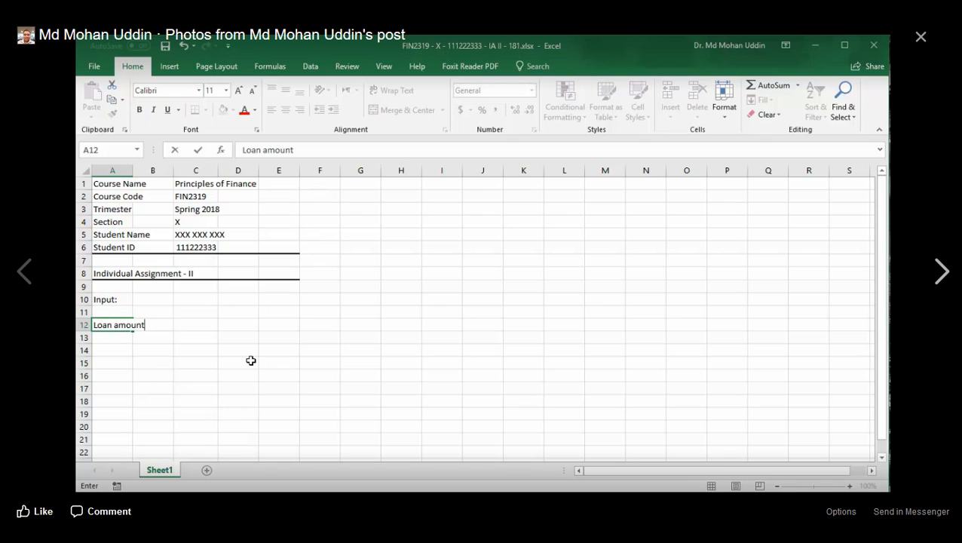
{"action": "key", "text": "Tab"}
{"action": "key", "text": "Tab"}
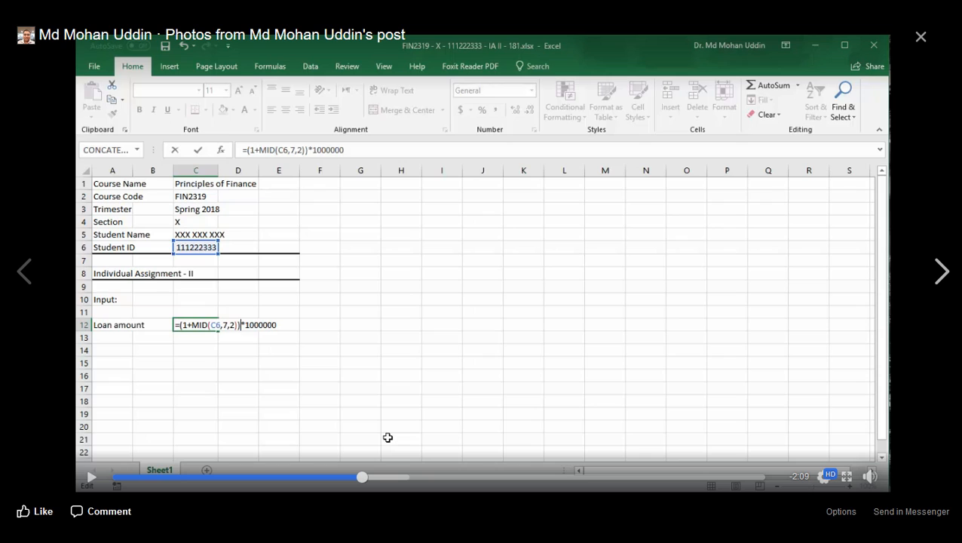
{"action": "left_click", "coordinate": [388, 438]}
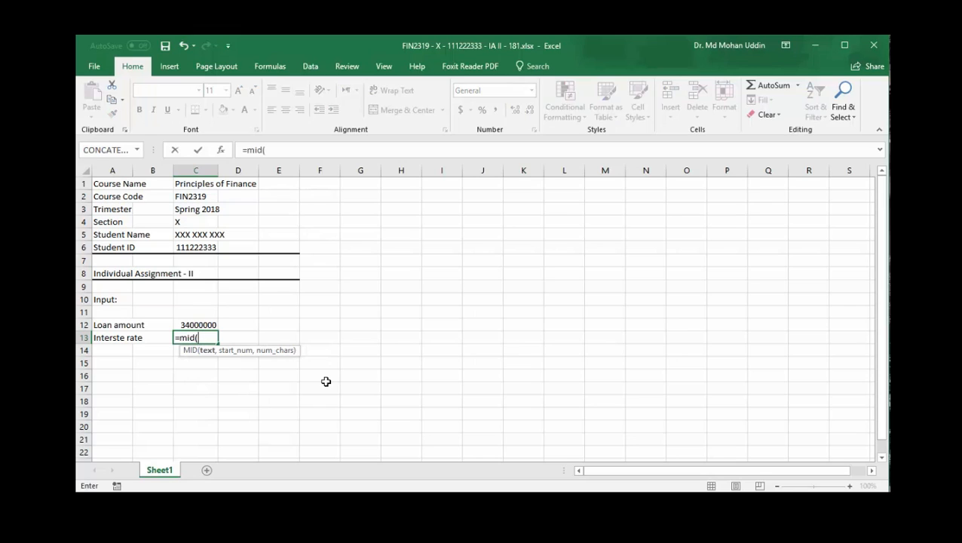
- Enter =MID(C6,4,2)/100 as the interest rate in C13 and format the cell as a percentage
{"action": "left_click", "coordinate": [194, 247]}
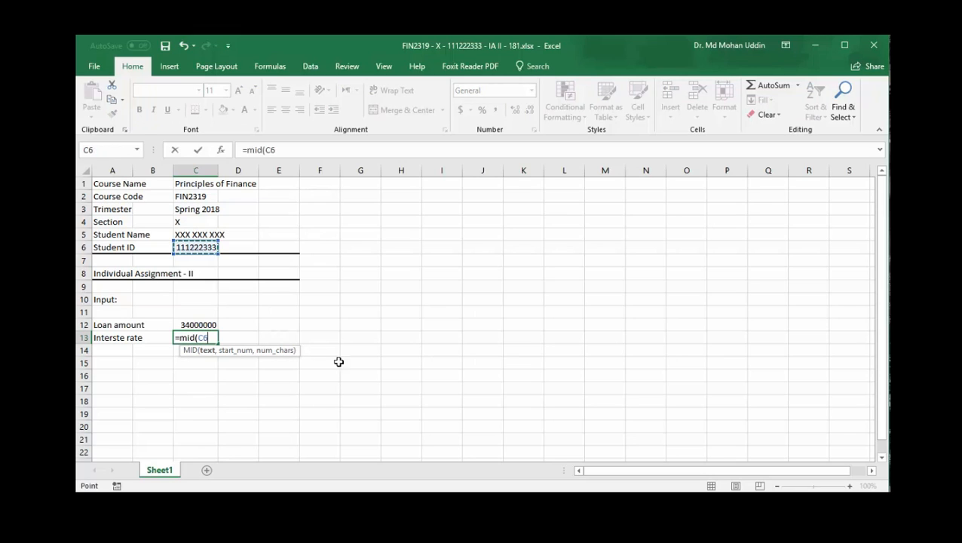
{"action": "type", "text": ","}
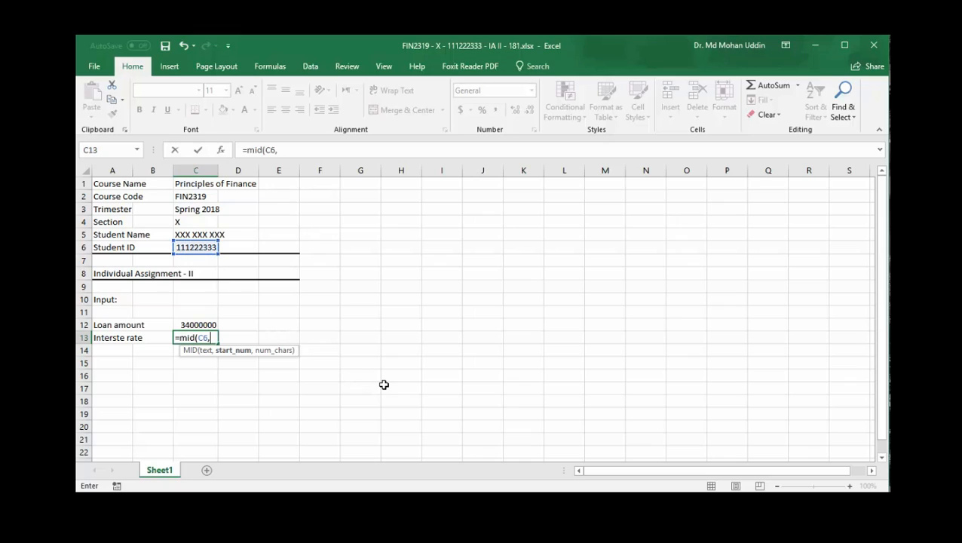
{"action": "type", "text": "4,"}
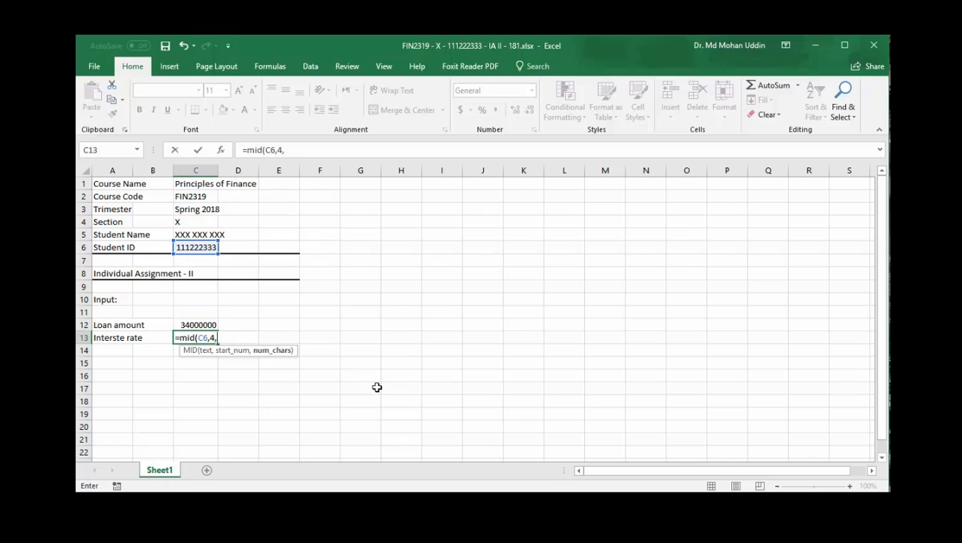
{"action": "type", "text": "2)"}
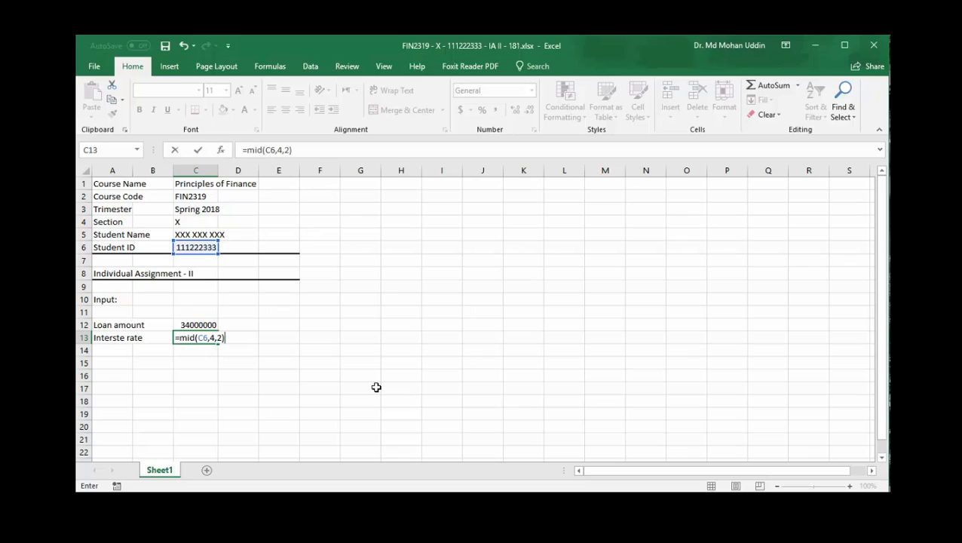
{"action": "type", "text": "/100"}
{"action": "key", "text": "Return"}
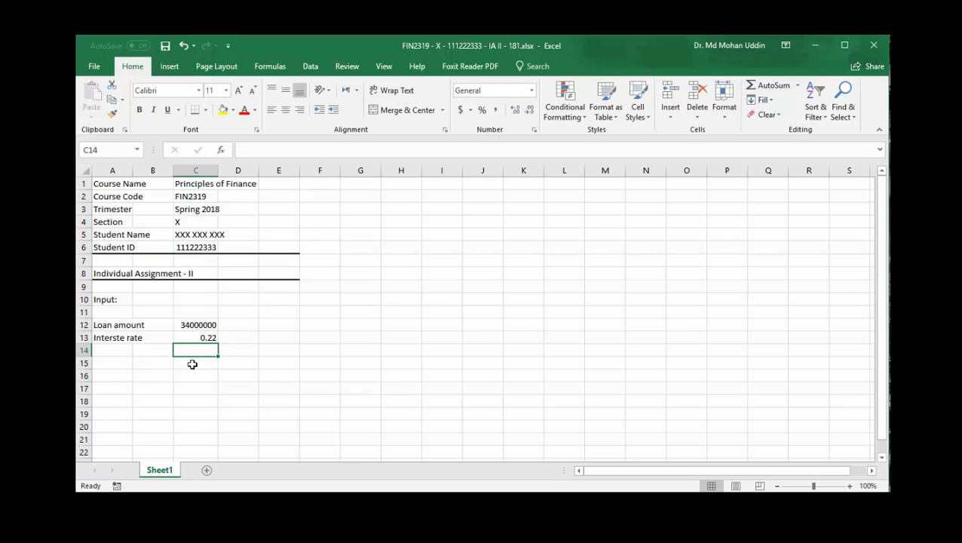
{"action": "left_click", "coordinate": [199, 339]}
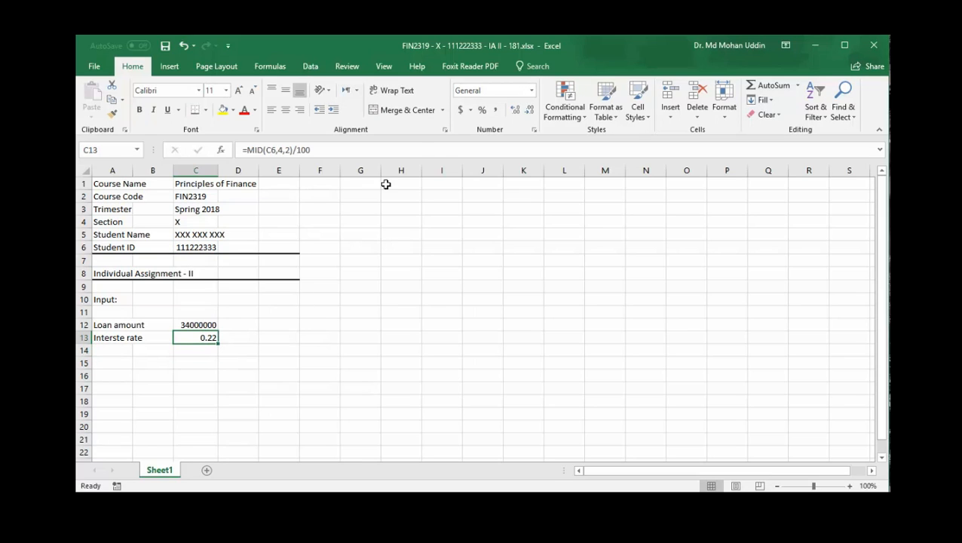
{"action": "left_click", "coordinate": [481, 109]}
- Label A14 "Maturity in years" and enter 20 in C14
{"action": "left_click", "coordinate": [112, 350]}
{"action": "type", "text": "Maturity"}
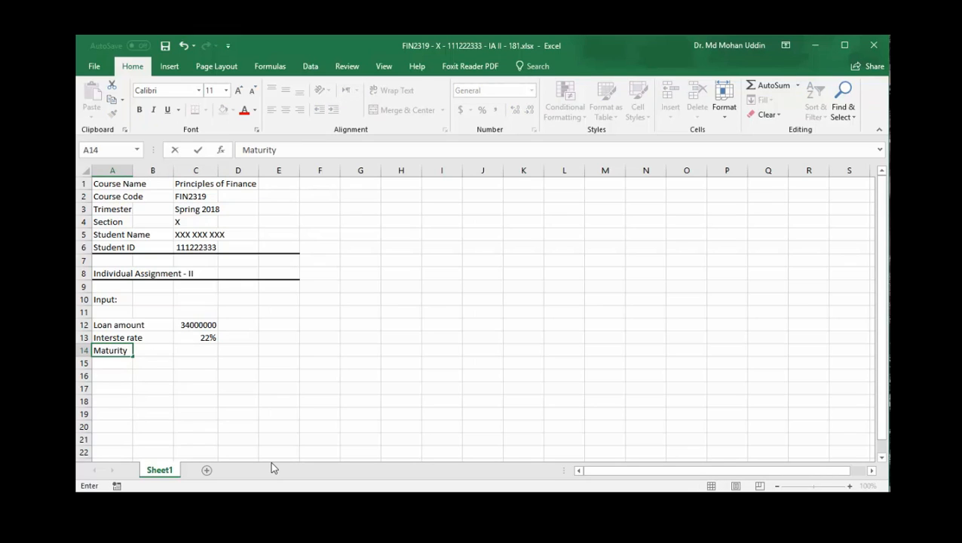
{"action": "type", "text": " in years"}
{"action": "key", "text": "Tab"}
{"action": "key", "text": "Tab"}
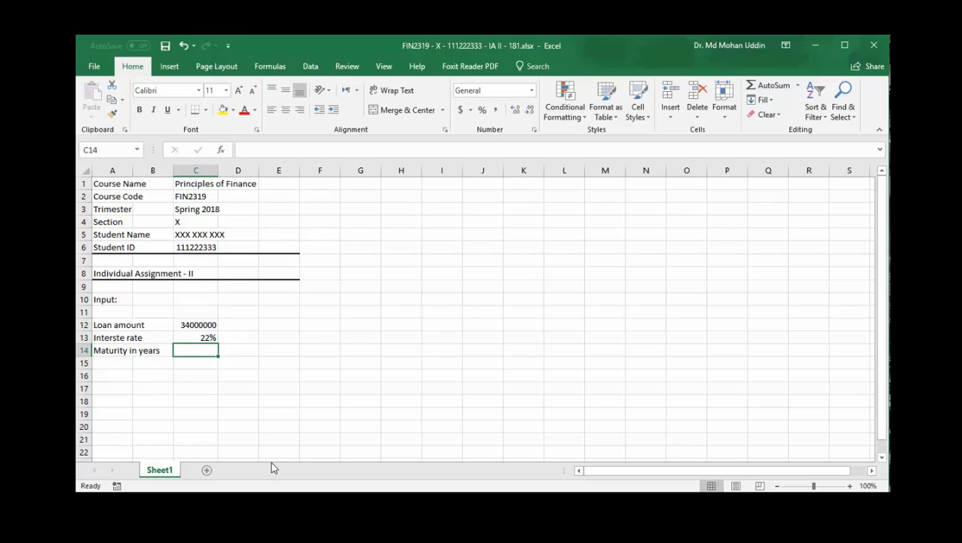
{"action": "type", "text": "20"}
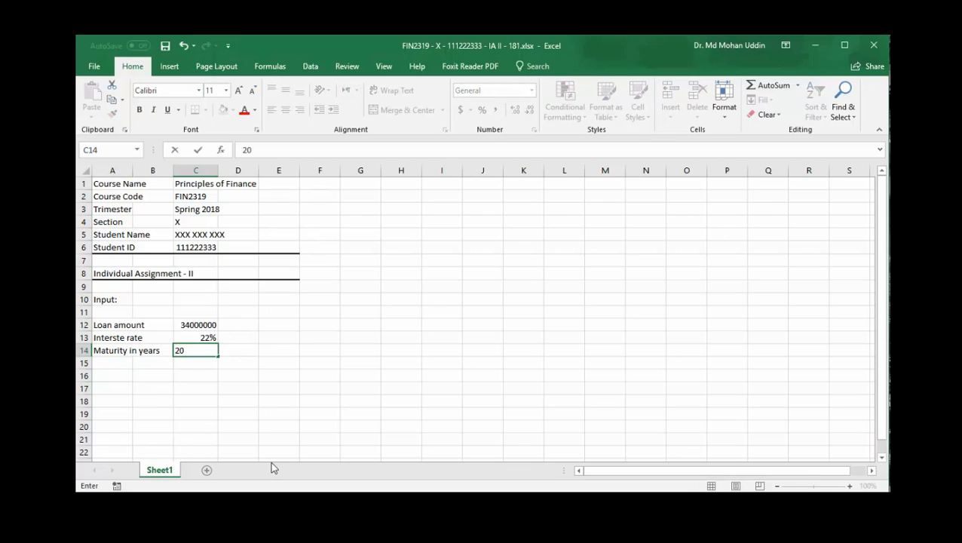
{"action": "key", "text": "Return"}
- Enter the label "Number of payments per year" in cell A15
{"action": "key", "text": "Left"}
{"action": "key", "text": "Left"}
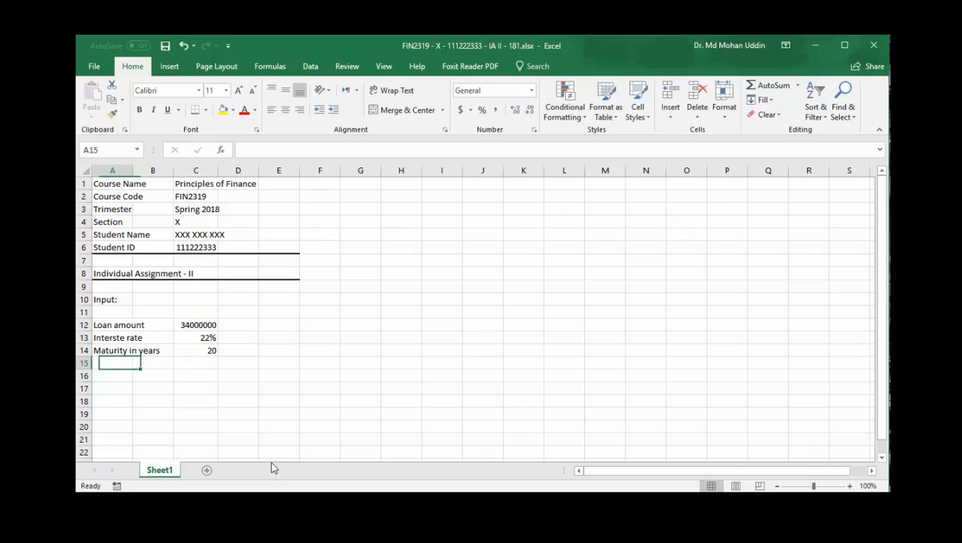
{"action": "type", "text": "Number "}
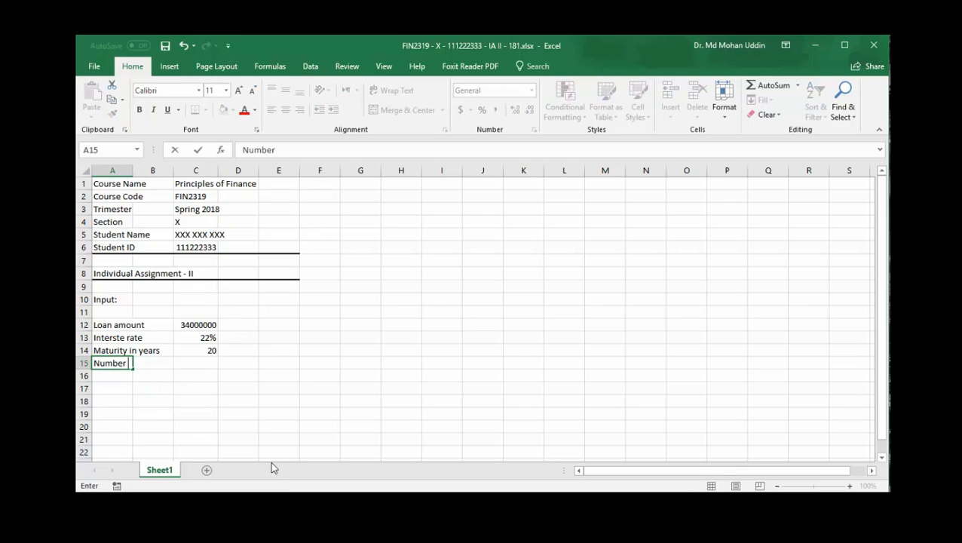
{"action": "type", "text": "of pay"}
{"action": "type", "text": "ments i"}
{"action": "type", "text": "n a year"}
{"action": "key", "text": "BackSpace"}
{"action": "key", "text": "BackSpace"}
{"action": "key", "text": "BackSpace"}
{"action": "key", "text": "BackSpace"}
{"action": "key", "text": "BackSpace"}
{"action": "key", "text": "BackSpace"}
{"action": "key", "text": "BackSpace"}
{"action": "key", "text": "BackSpace"}
{"action": "key", "text": "BackSpace"}
{"action": "key", "text": "BackSpace"}
{"action": "type", "text": "payments per year"}
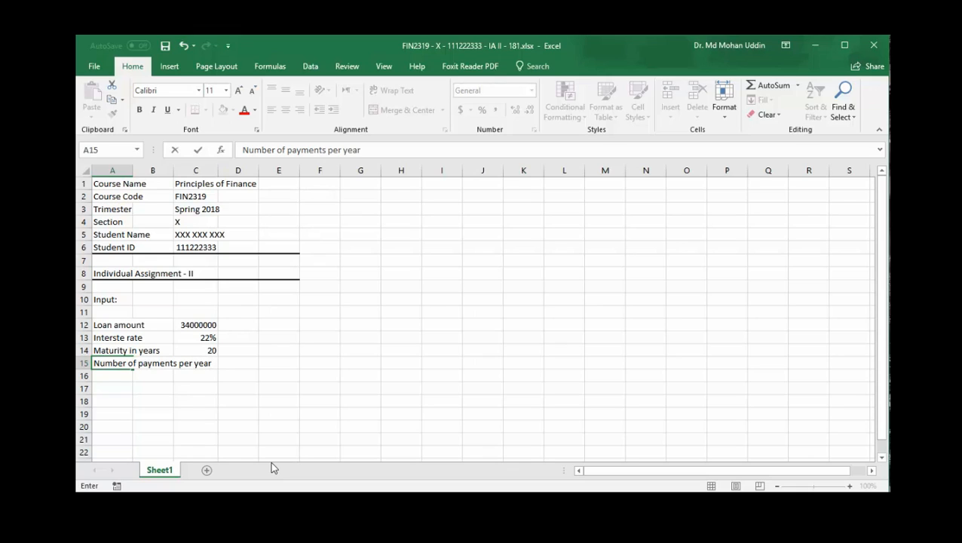
- Enter 12 payments per year in C15 and widen column A to fit its longest label
{"action": "key", "text": "Tab"}
{"action": "key", "text": "Tab"}
{"action": "type", "text": "12"}
{"action": "key", "text": "Return"}
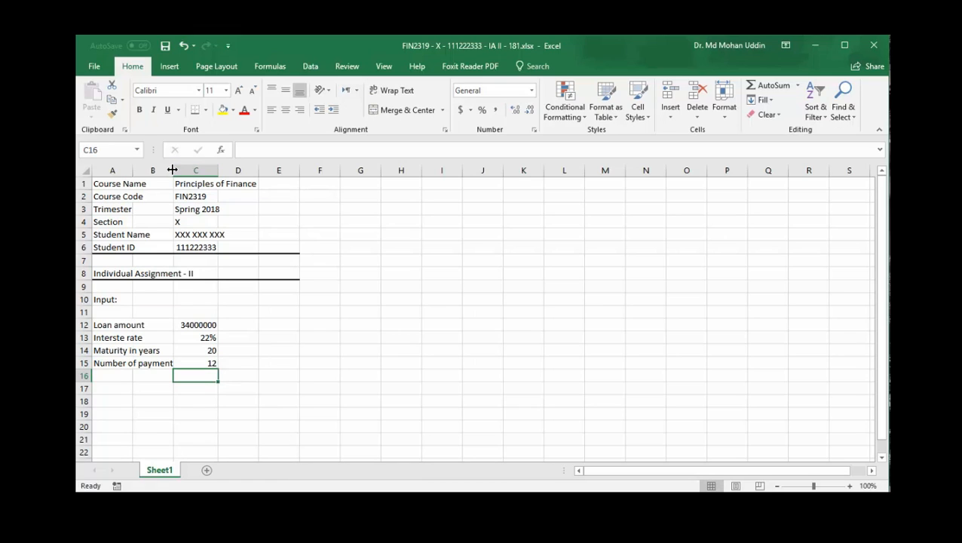
{"action": "double_click", "coordinate": [133, 169]}
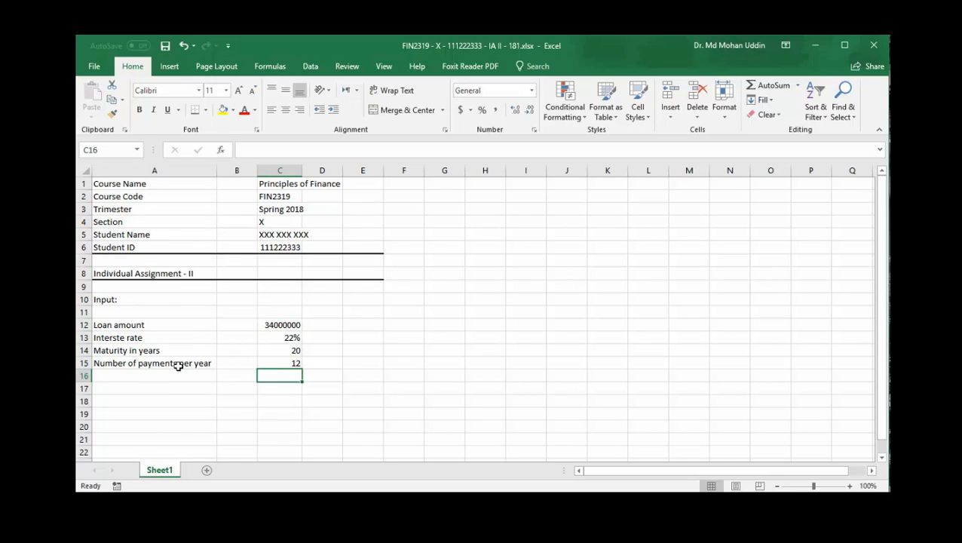
{"action": "left_click", "coordinate": [129, 367]}
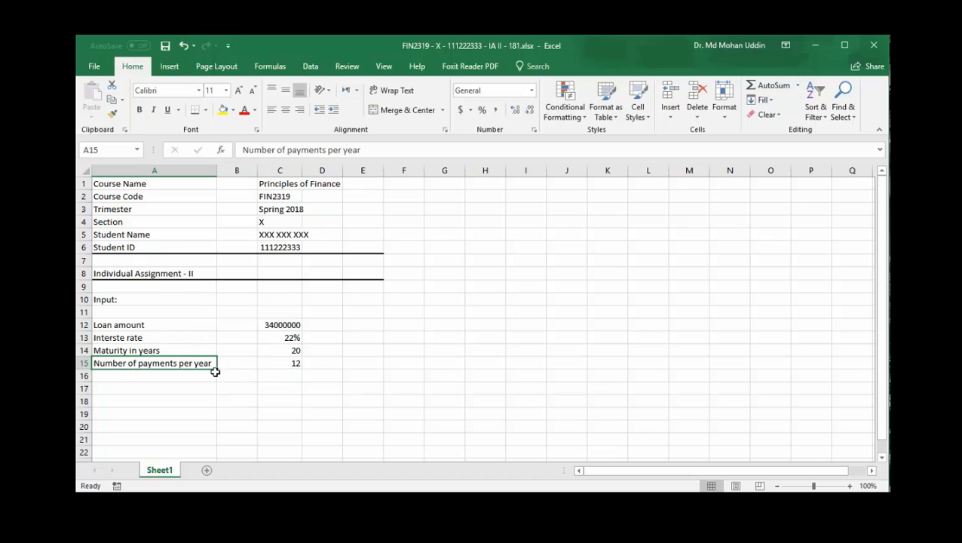
{"action": "left_click", "coordinate": [292, 365]}
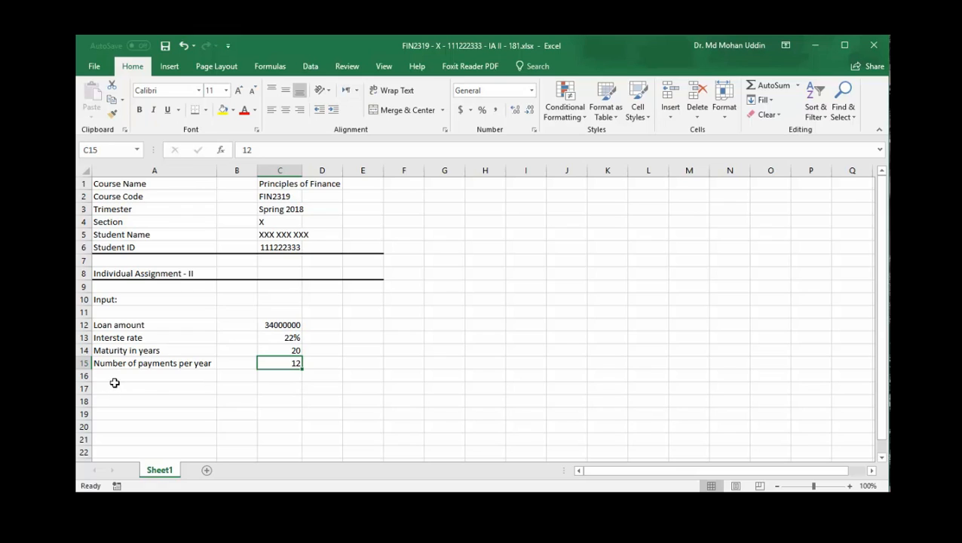
- Add a heavy bottom border across A15:E15 to close off the input section
{"action": "left_click_drag", "start_coordinate": [110, 363], "coordinate": [357, 363]}
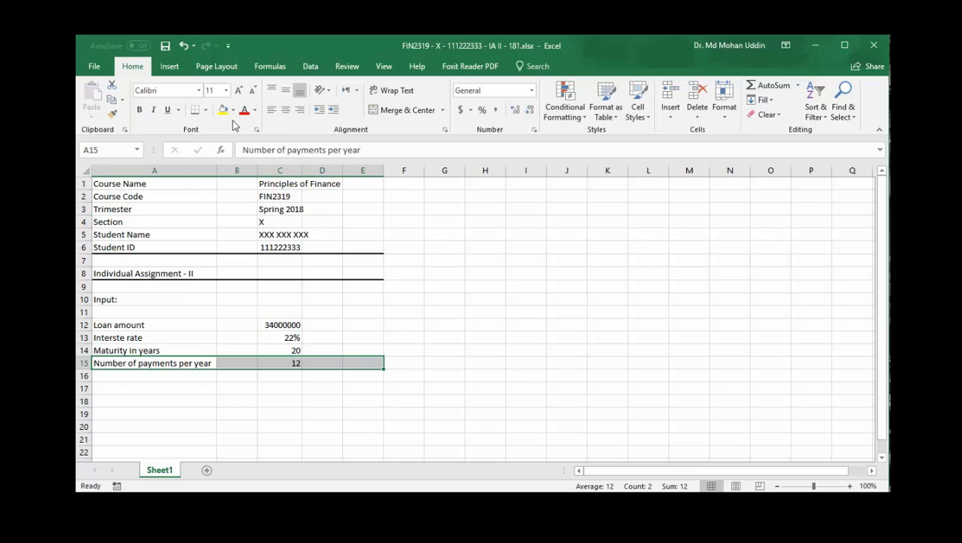
{"action": "left_click", "coordinate": [195, 109]}
{"action": "key", "text": "Down"}
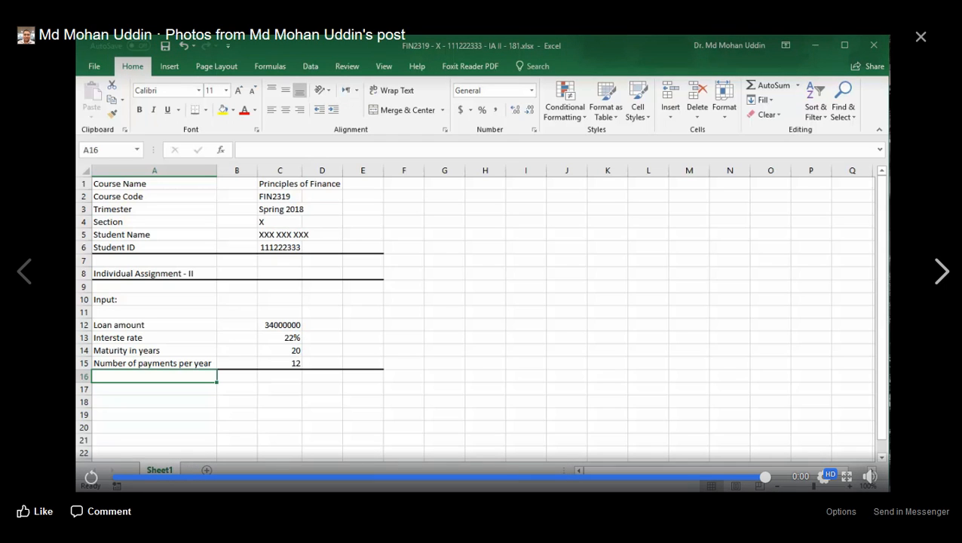
- Go to the next video in the Facebook post
{"action": "left_click", "coordinate": [942, 271]}
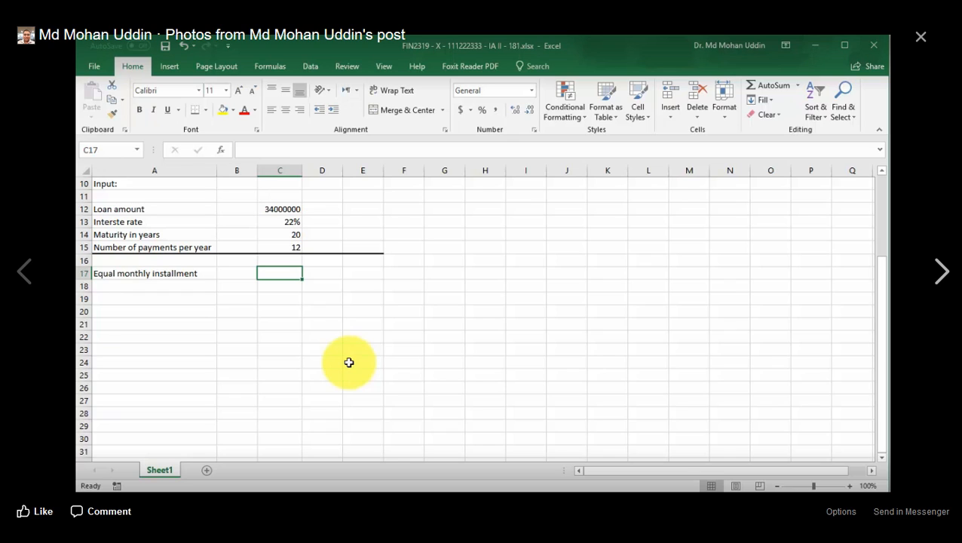
- Find the PMT function by searching for it and insert it in E17, keeping its arguments dialog clear of the loan inputs
{"action": "key", "text": "Right"}
{"action": "key", "text": "Right"}
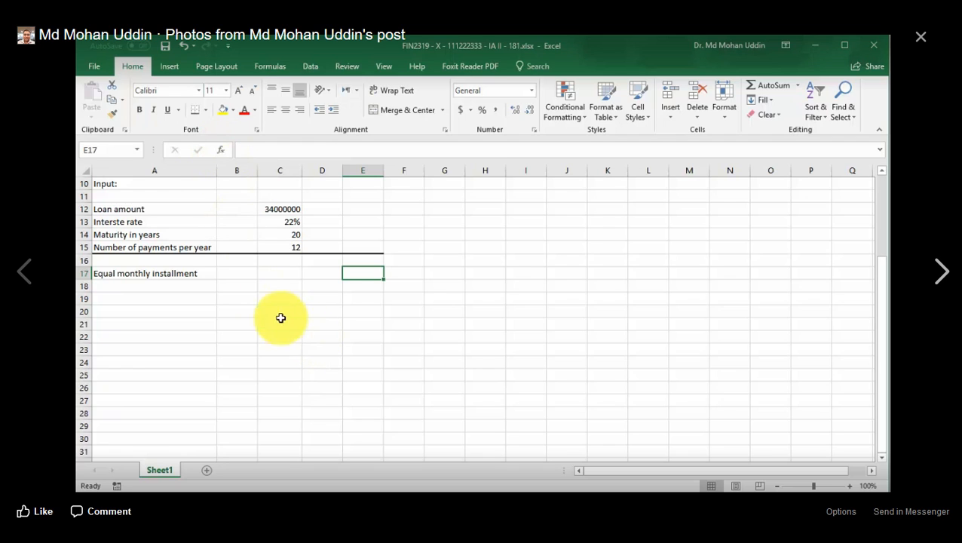
{"action": "left_click", "coordinate": [221, 149]}
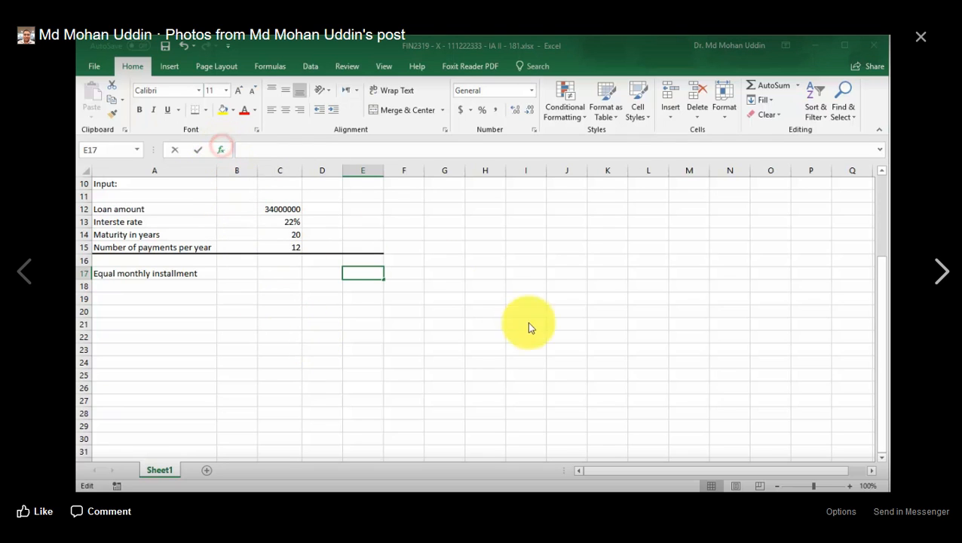
{"action": "left_click", "coordinate": [163, 268]}
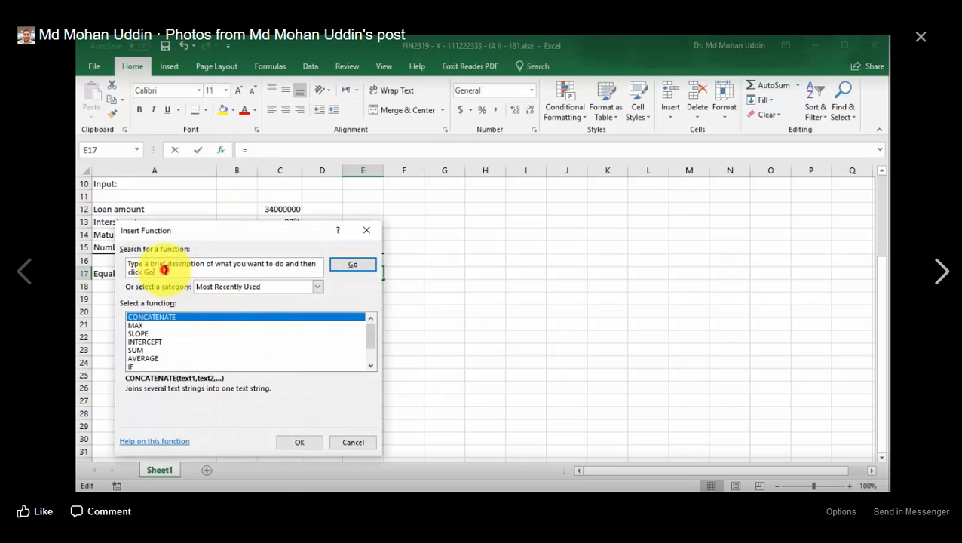
{"action": "left_click", "coordinate": [133, 267]}
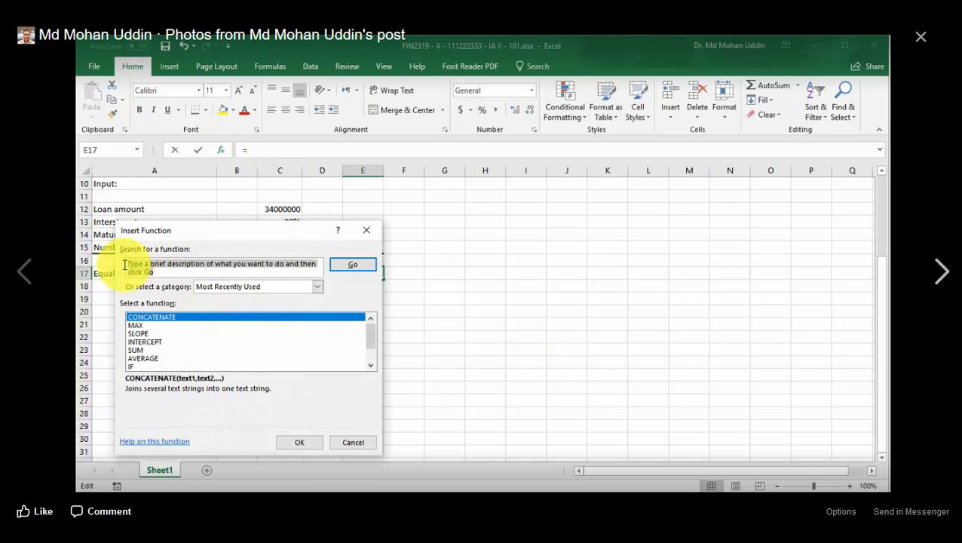
{"action": "type", "text": "PMT"}
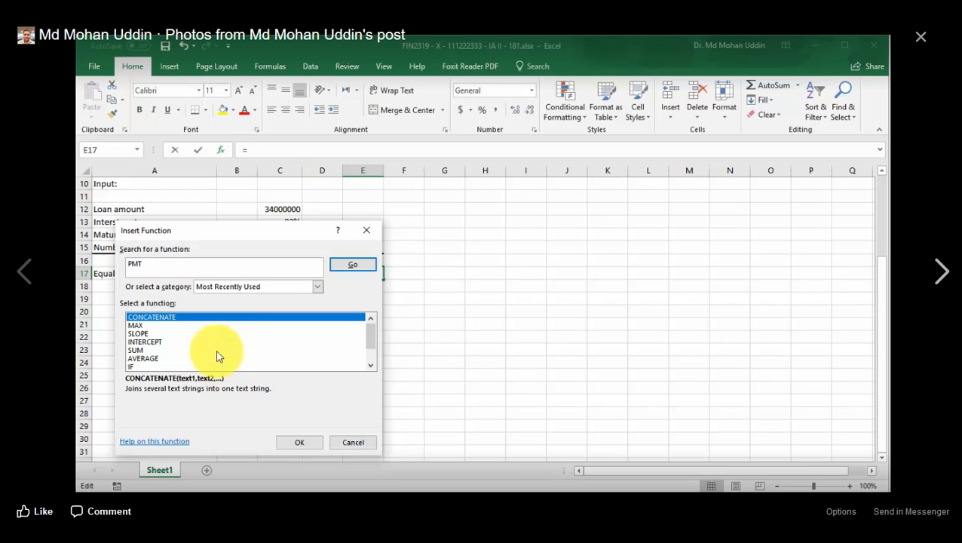
{"action": "left_click", "coordinate": [354, 264]}
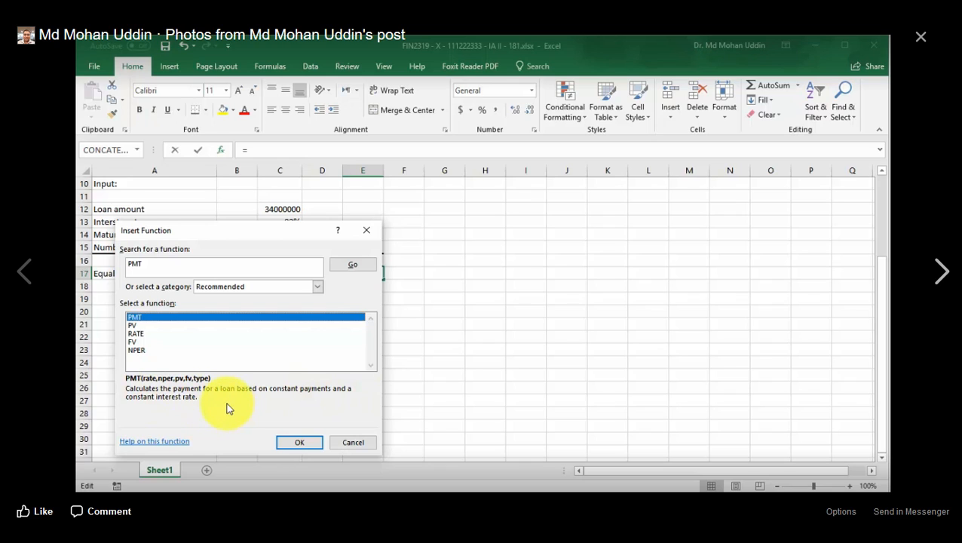
{"action": "left_click", "coordinate": [300, 446]}
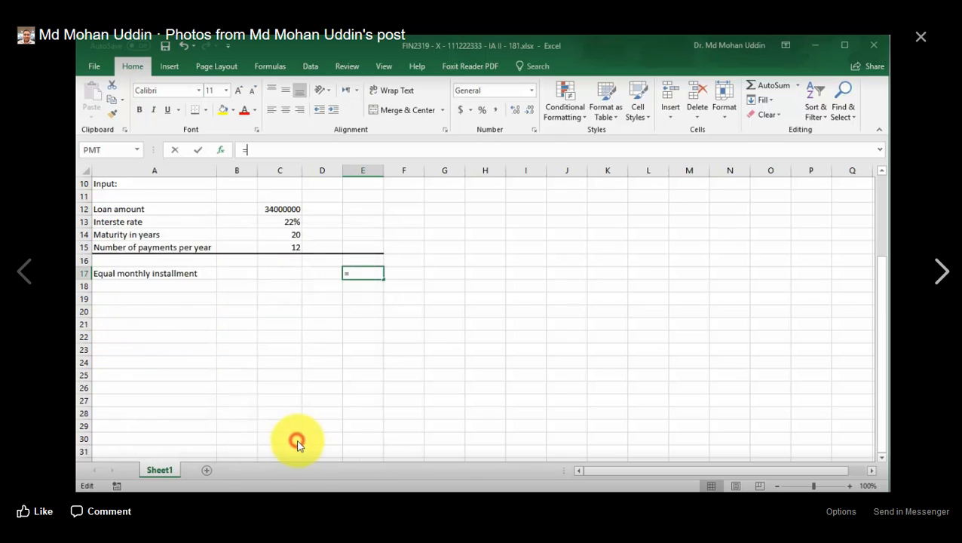
{"action": "left_click_drag", "start_coordinate": [214, 240], "coordinate": [526, 207]}
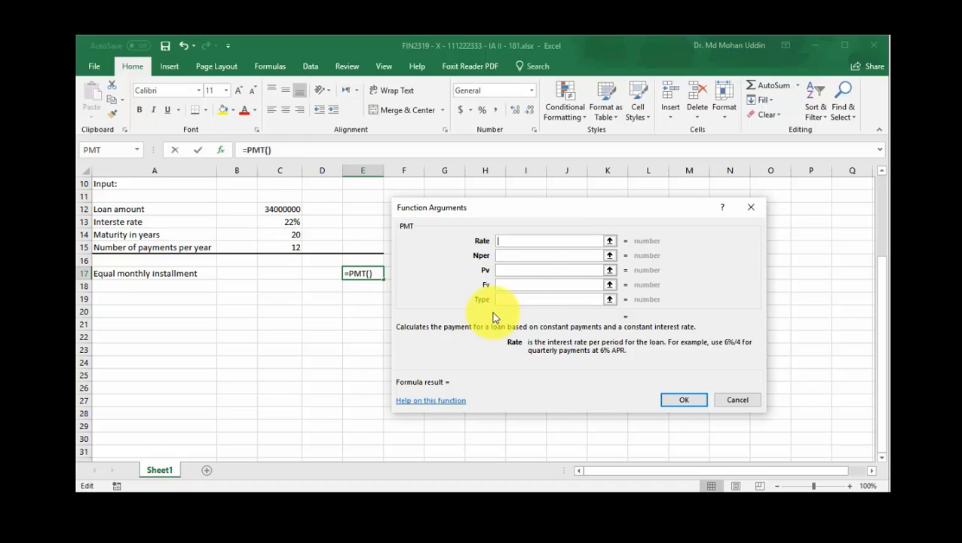
- Set the PMT Rate argument to C13/C15, the interest rate divided by the number of payments per year
{"action": "left_click", "coordinate": [519, 243]}
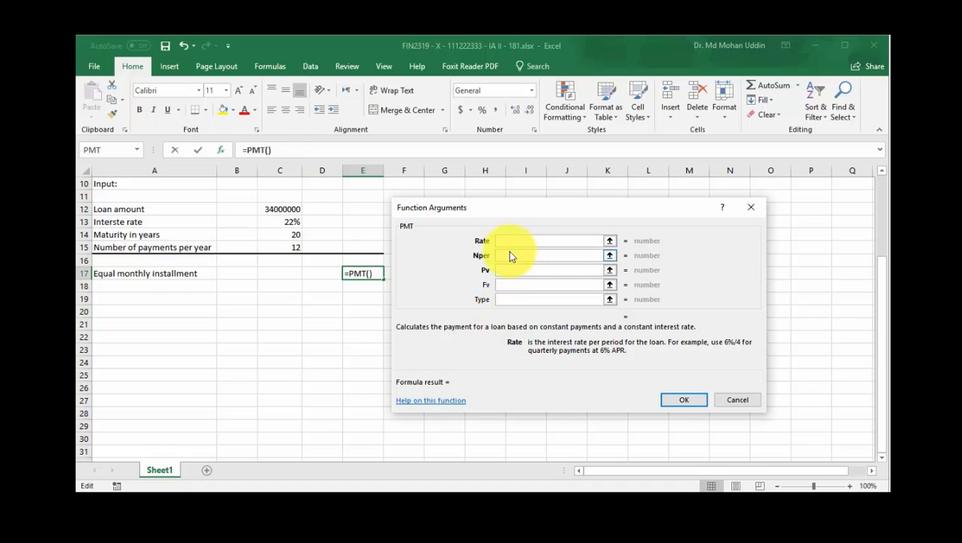
{"action": "left_click", "coordinate": [508, 241]}
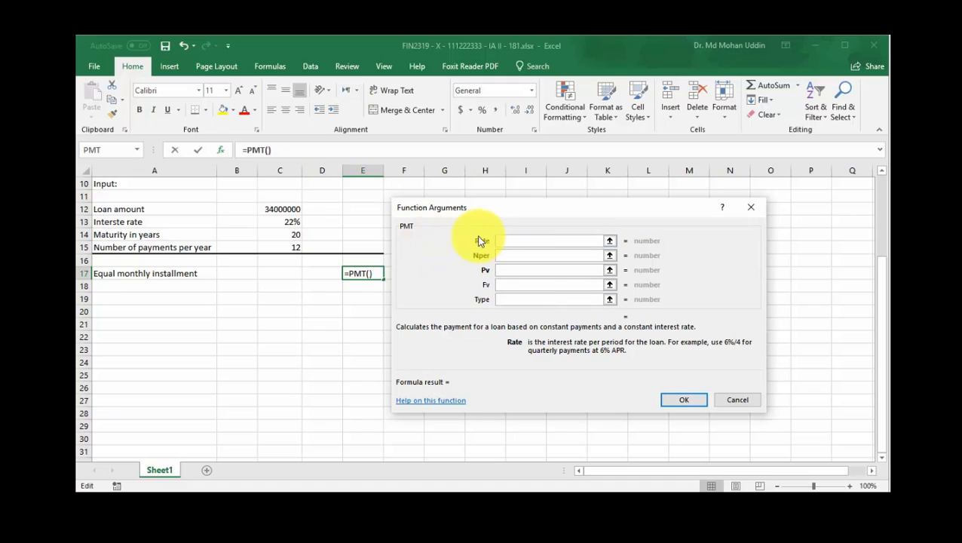
{"action": "left_click", "coordinate": [291, 222]}
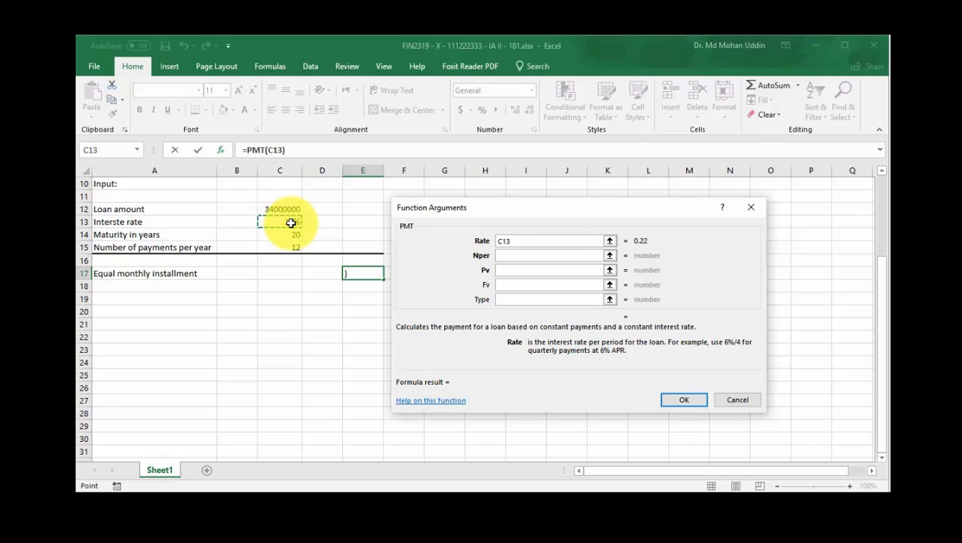
{"action": "type", "text": "/"}
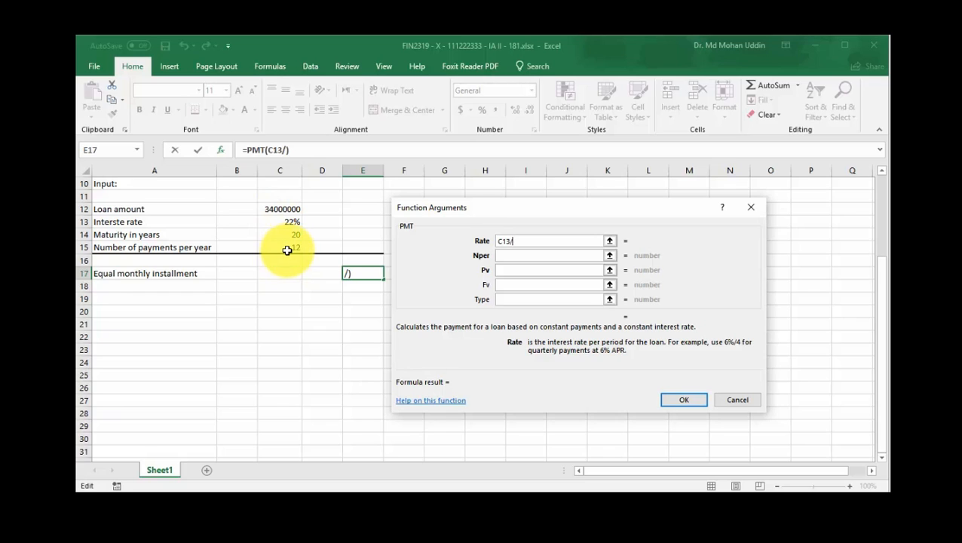
{"action": "left_click", "coordinate": [287, 248]}
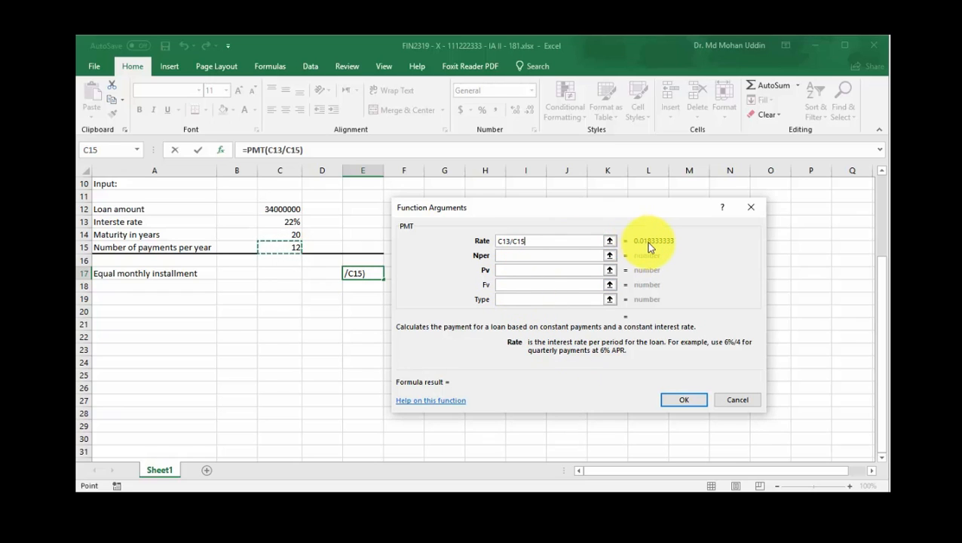
- Set the Nper argument to C14*C15, the maturity in years times the number of payments per year
{"action": "left_click", "coordinate": [507, 257]}
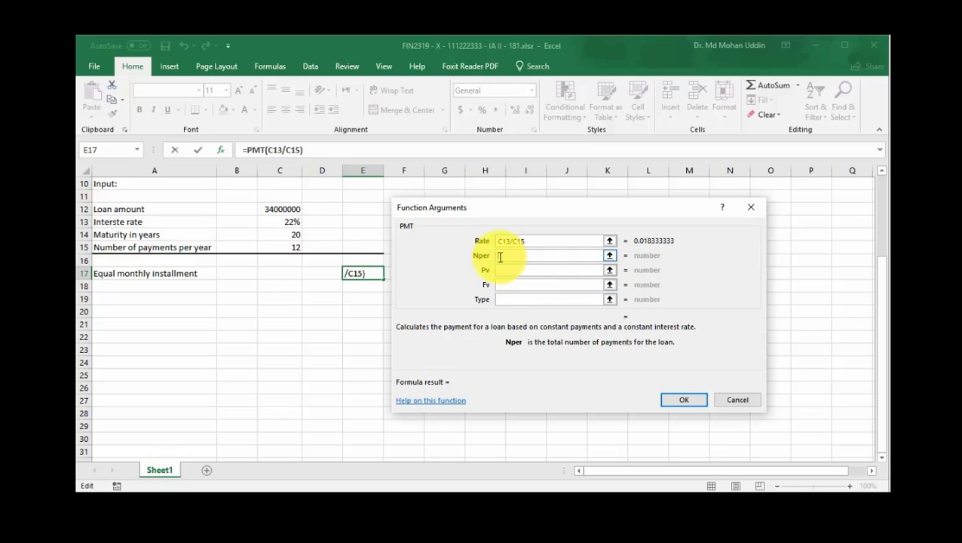
{"action": "left_click", "coordinate": [288, 236]}
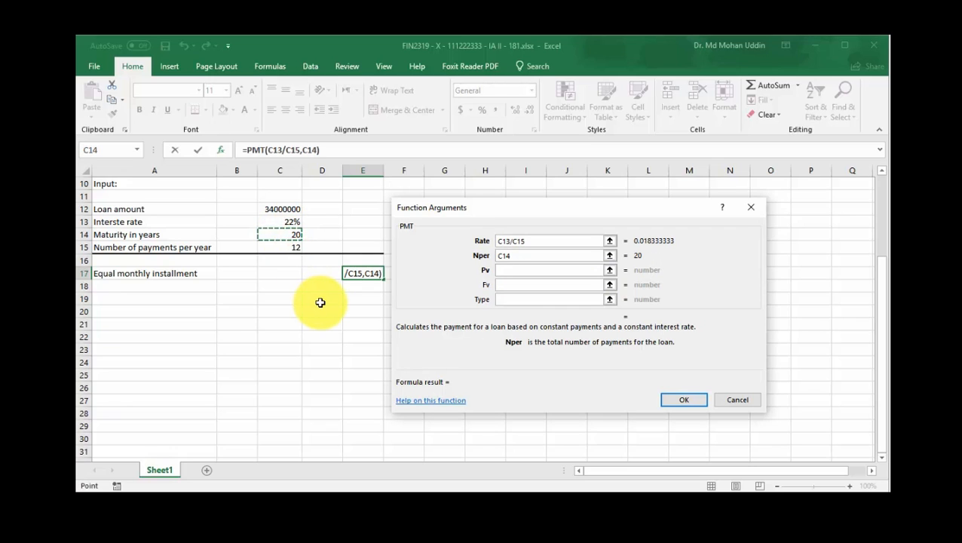
{"action": "type", "text": "*"}
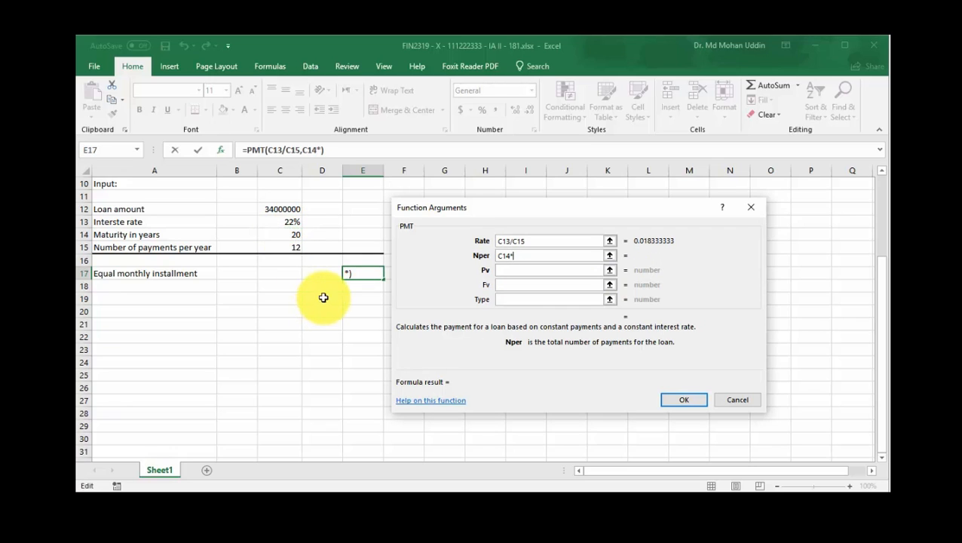
{"action": "left_click", "coordinate": [276, 247]}
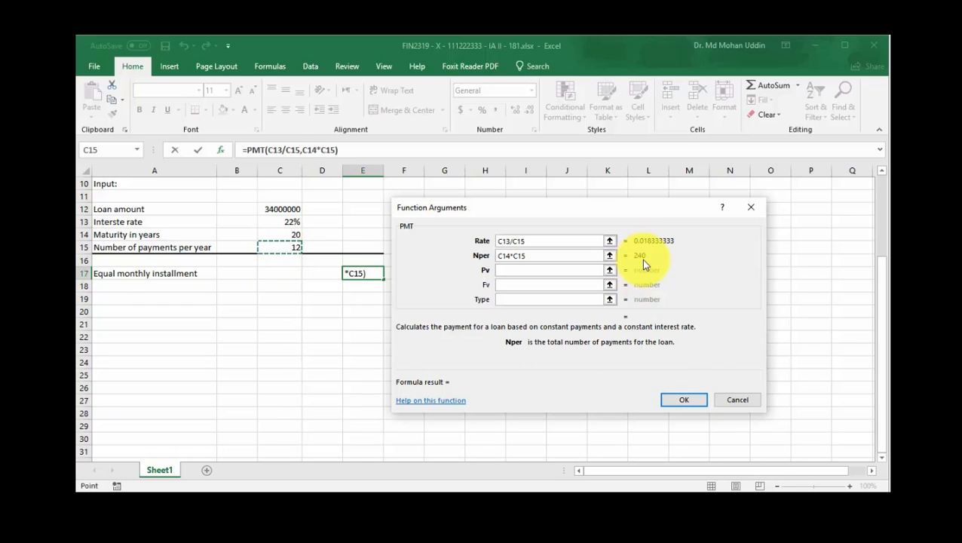
- Set the Pv argument to the loan amount in C12, leave Fv and Type empty, and complete the PMT formula in E17
{"action": "left_click", "coordinate": [530, 269]}
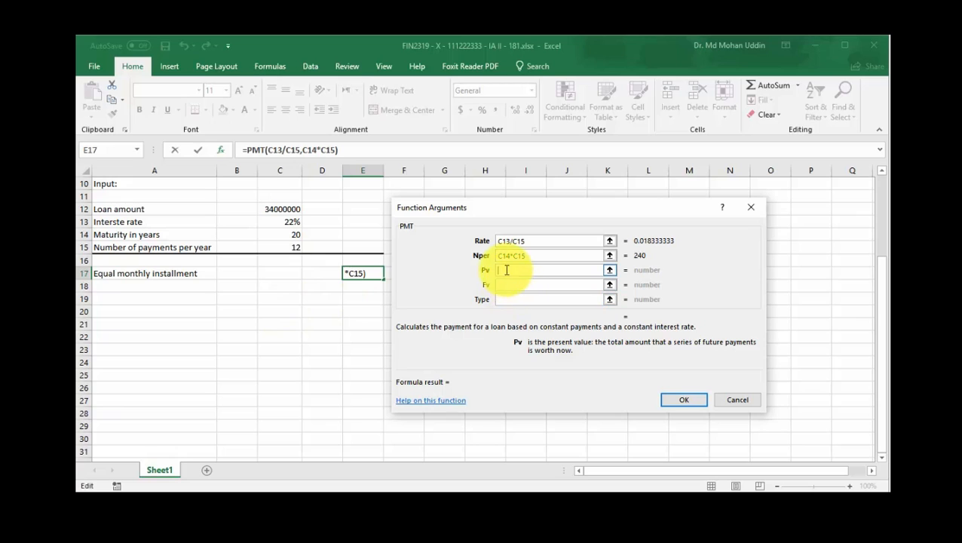
{"action": "left_click", "coordinate": [273, 207]}
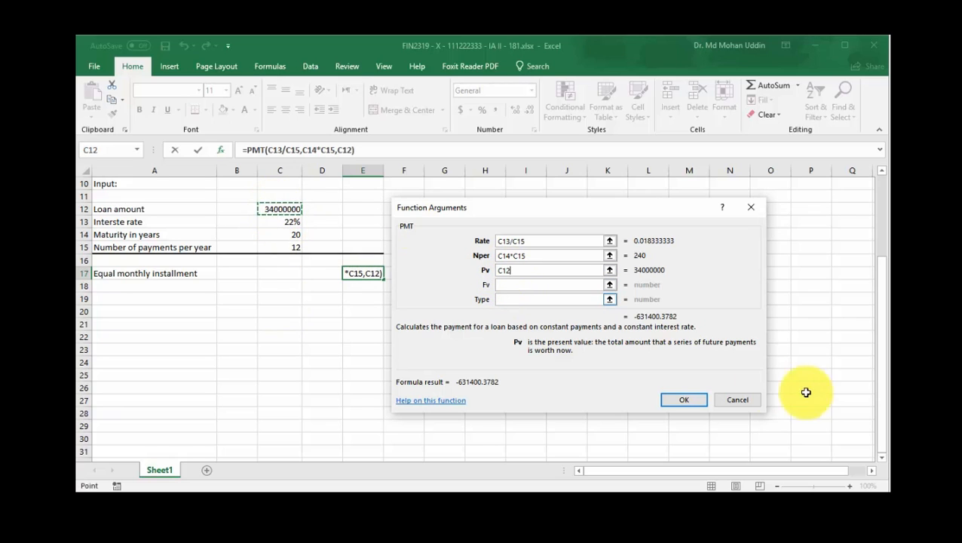
{"action": "left_click", "coordinate": [514, 282]}
{"action": "left_click", "coordinate": [513, 299]}
{"action": "left_click", "coordinate": [511, 283]}
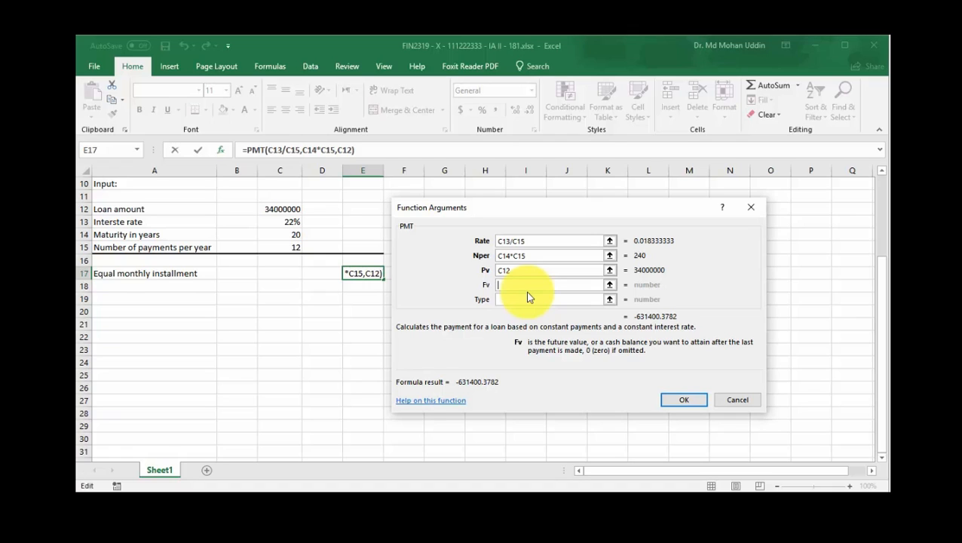
{"action": "left_click", "coordinate": [513, 300]}
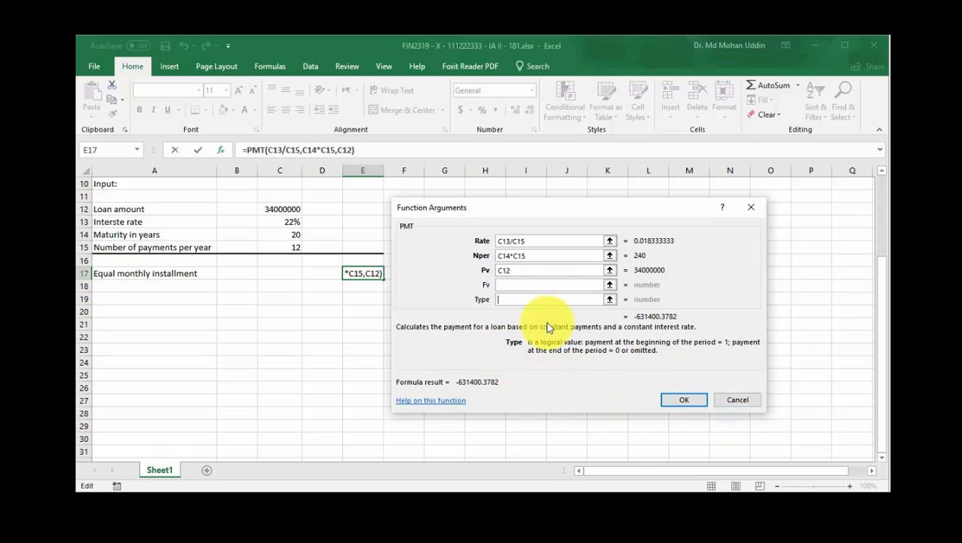
{"action": "left_click", "coordinate": [681, 401]}
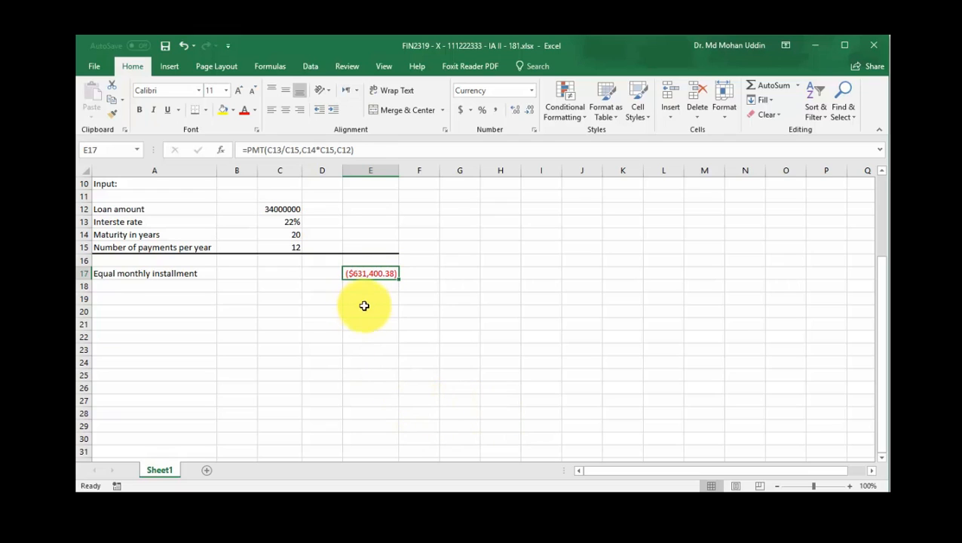
{"action": "scroll", "coordinate": [481, 368], "scroll_direction": "down", "scroll_amount": 1}
{"action": "scroll", "coordinate": [482, 368], "scroll_direction": "down", "scroll_amount": 3}
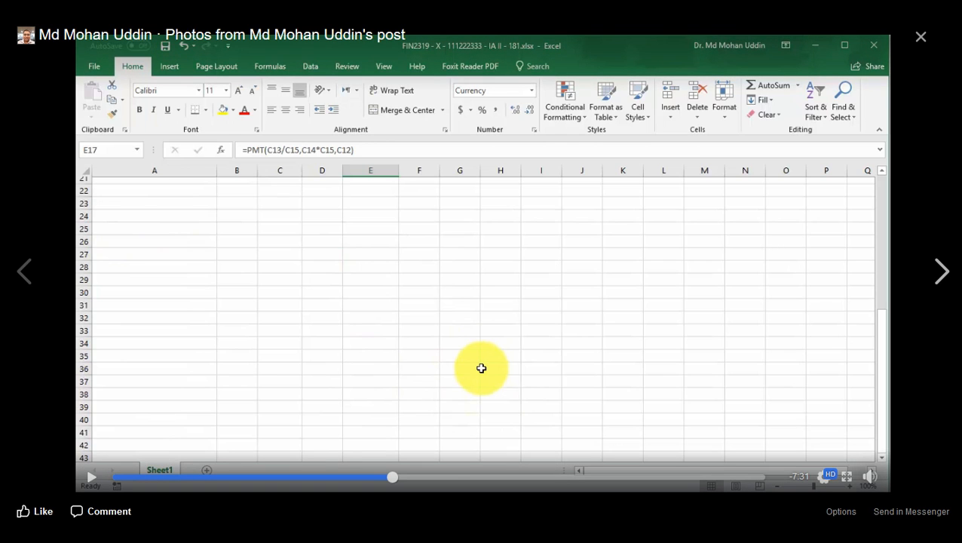
- Resume the video, rewind it to about 7:46 remaining to review the installment calculation, and pause playback
{"action": "left_click", "coordinate": [91, 477]}
{"action": "left_click", "coordinate": [386, 477]}
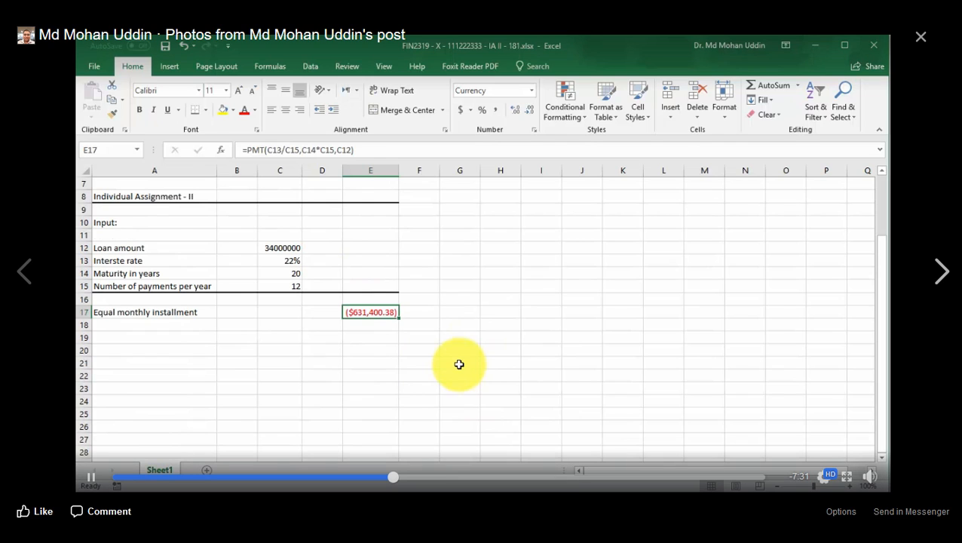
{"action": "left_click", "coordinate": [380, 476]}
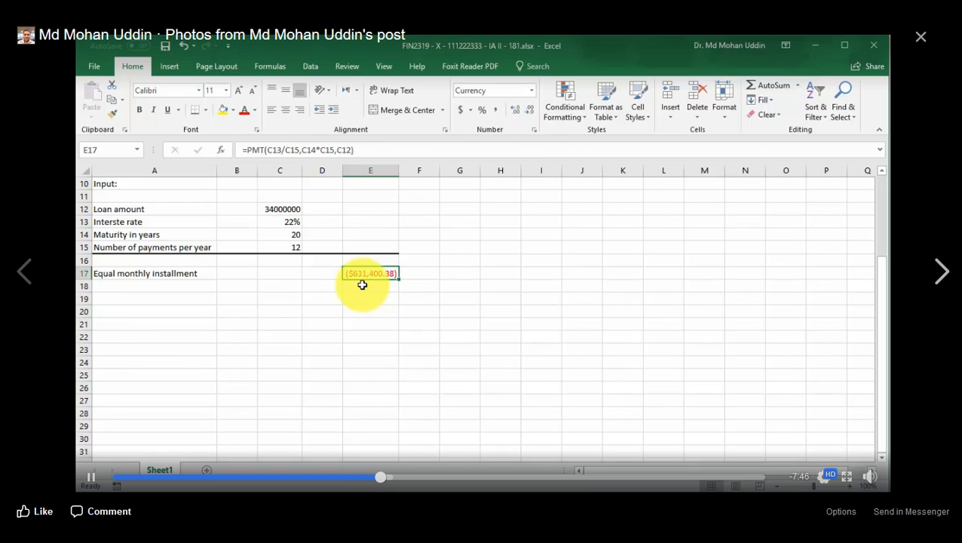
{"action": "key", "text": "space"}
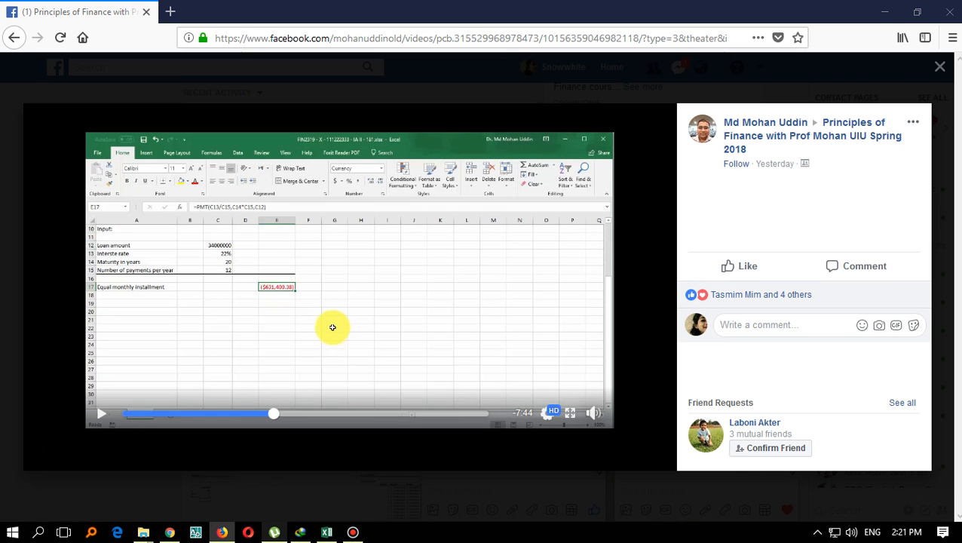
{"action": "left_click", "coordinate": [274, 532]}
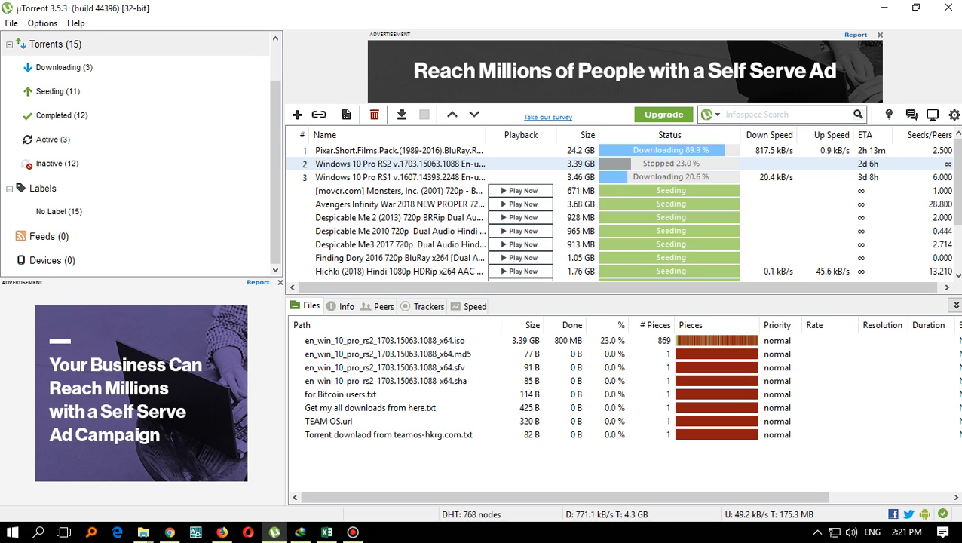
{"action": "left_click", "coordinate": [885, 6]}
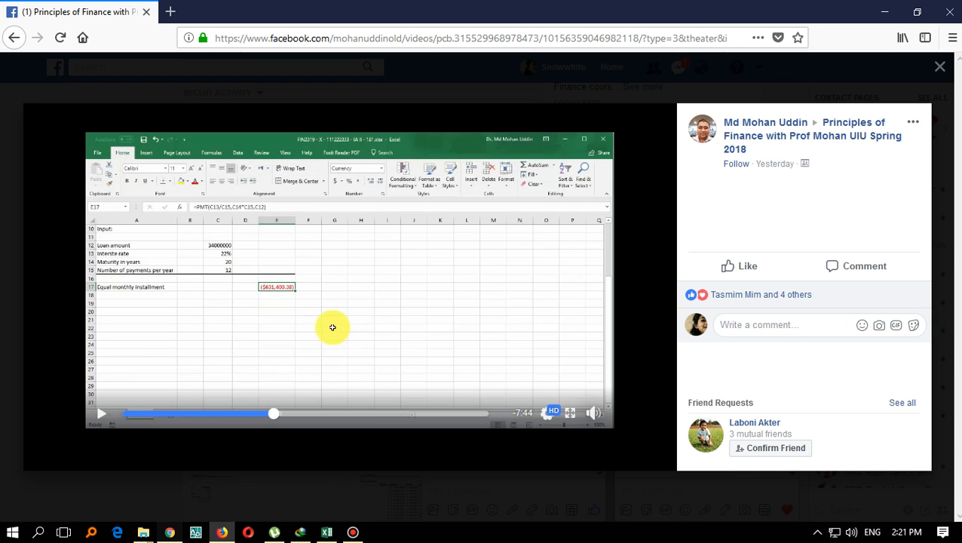
- Switch to Chrome and publish the uploaded video "The Crew (2016) Movie Hindi Dubbed 720p" immediately on the For Watch Facebook page
{"action": "left_click", "coordinate": [170, 533]}
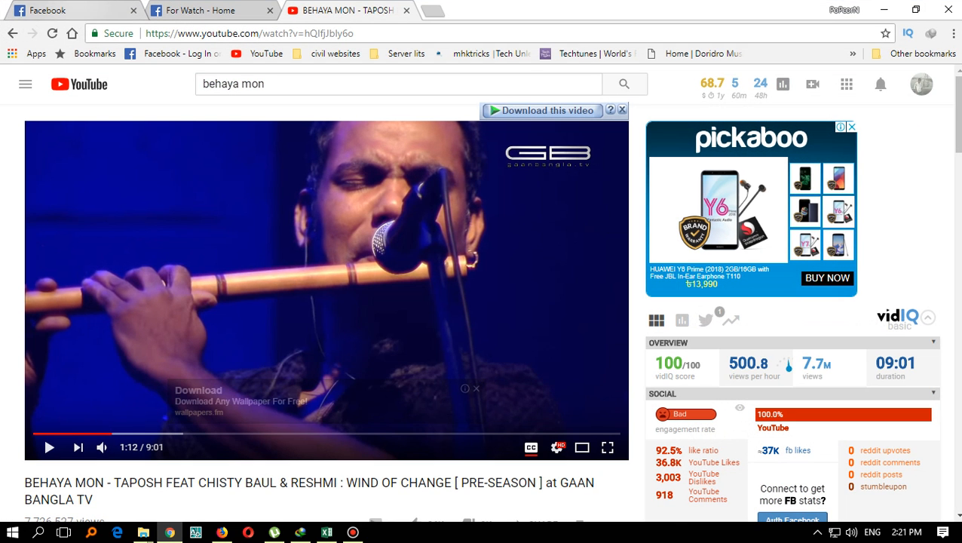
{"action": "left_click", "coordinate": [68, 10]}
{"action": "key", "text": "ctrl+Tab"}
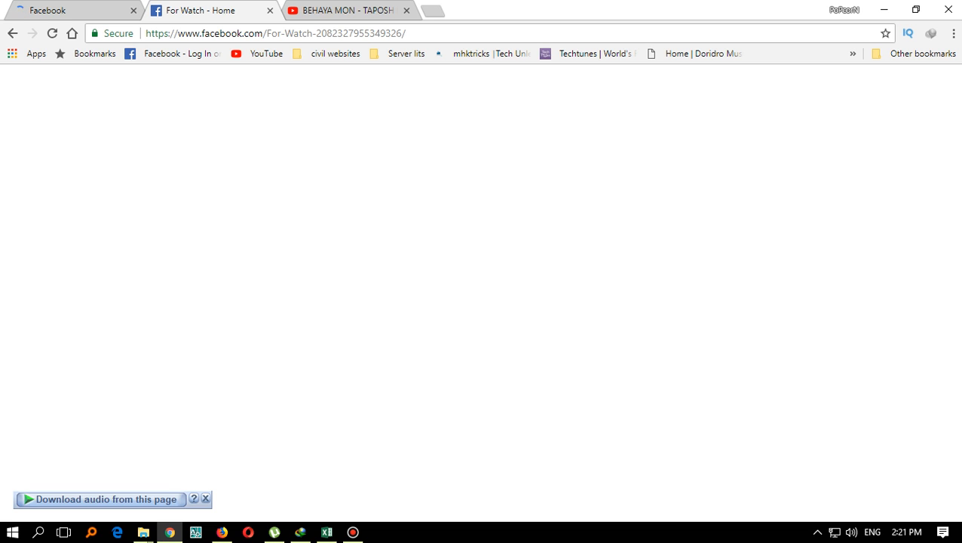
{"action": "left_click", "coordinate": [83, 10]}
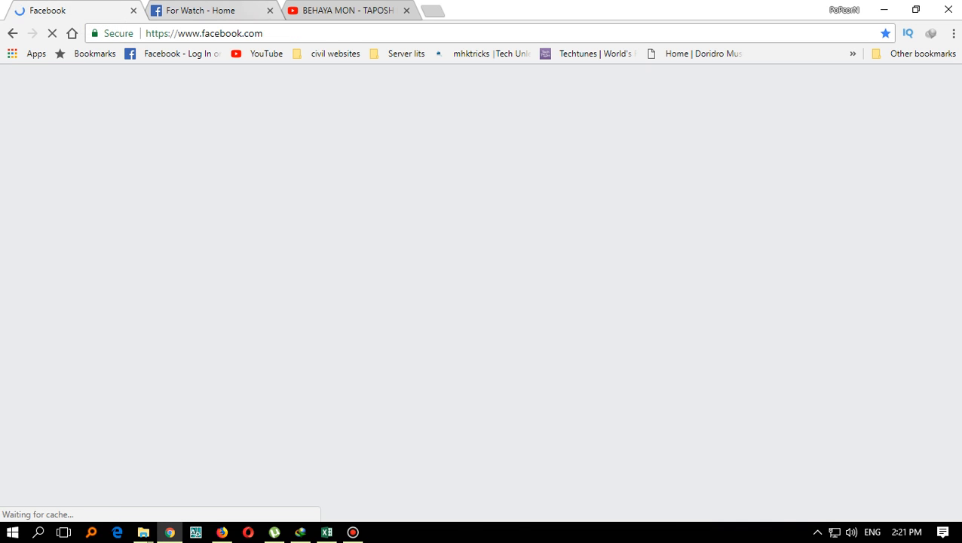
{"action": "key", "text": "ctrl+shift+Tab"}
{"action": "key", "text": "ctrl+shift+Tab"}
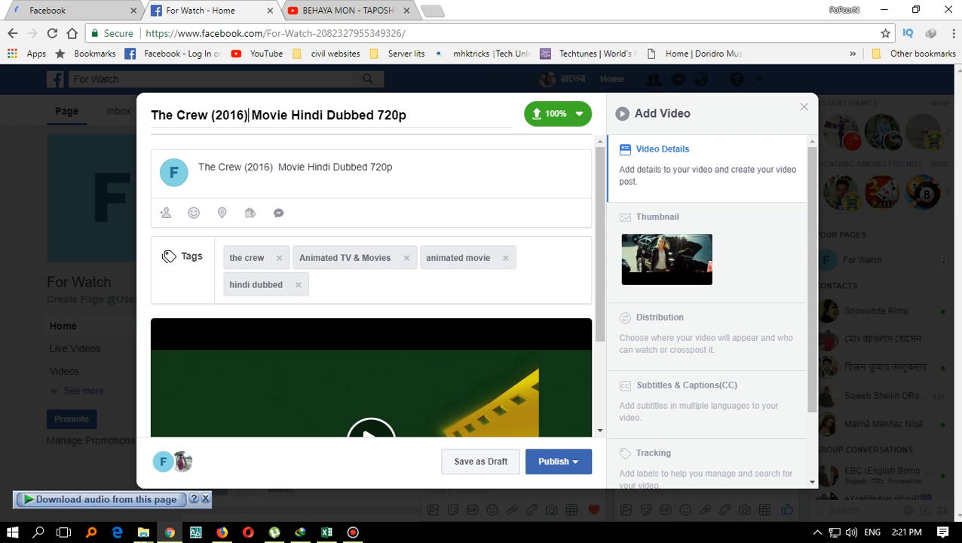
{"action": "left_click", "coordinate": [558, 461]}
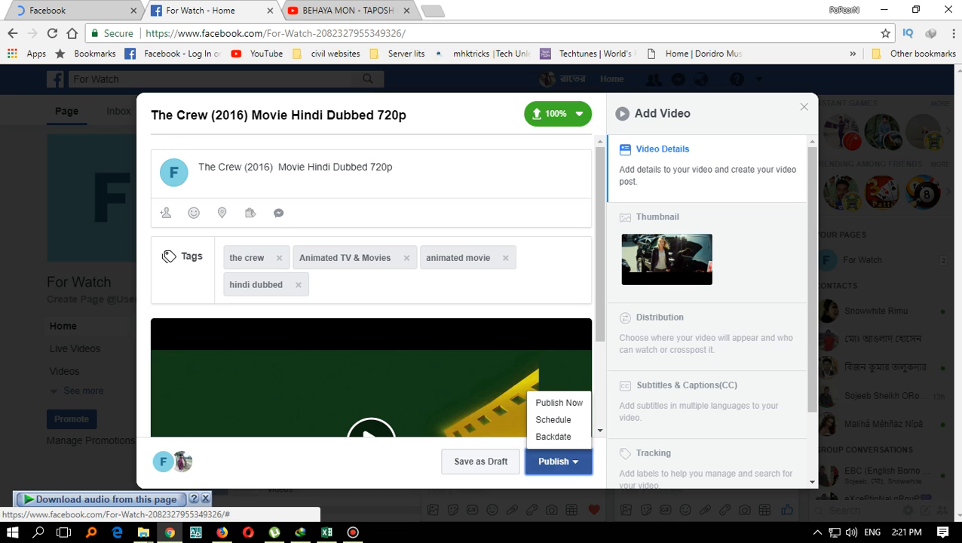
{"action": "left_click", "coordinate": [559, 403]}
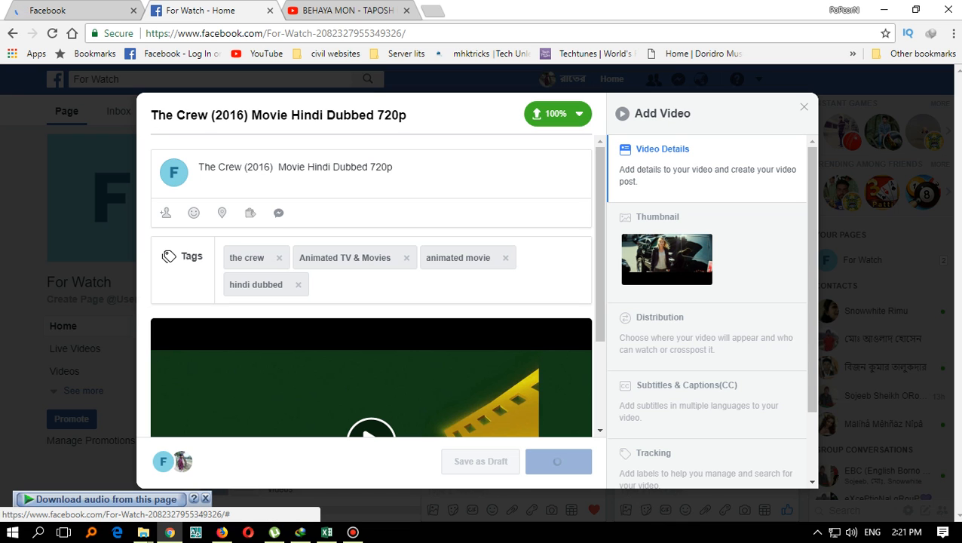
- Switch back to Firefox, enlarge the assignment video and move playback to about 5:35
{"action": "left_click", "coordinate": [222, 533]}
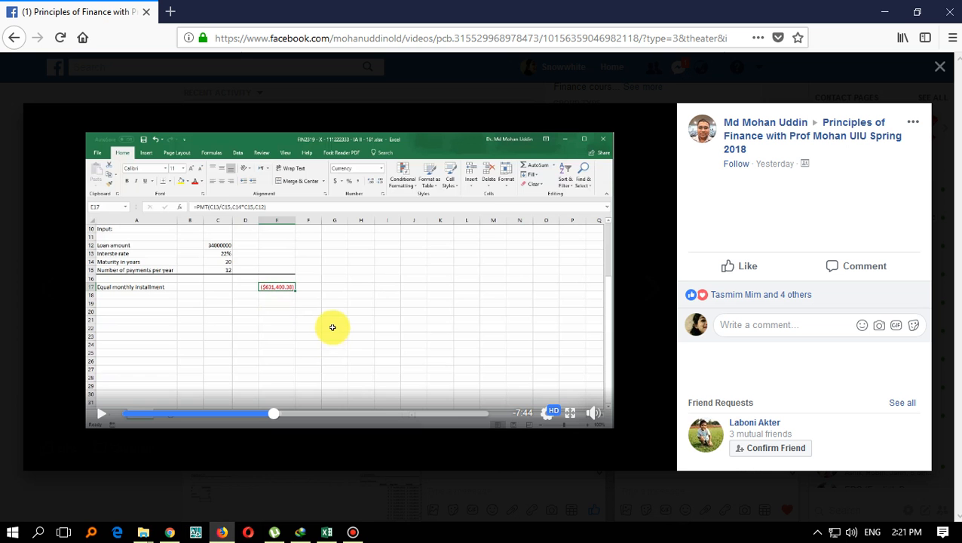
{"action": "left_click", "coordinate": [647, 133]}
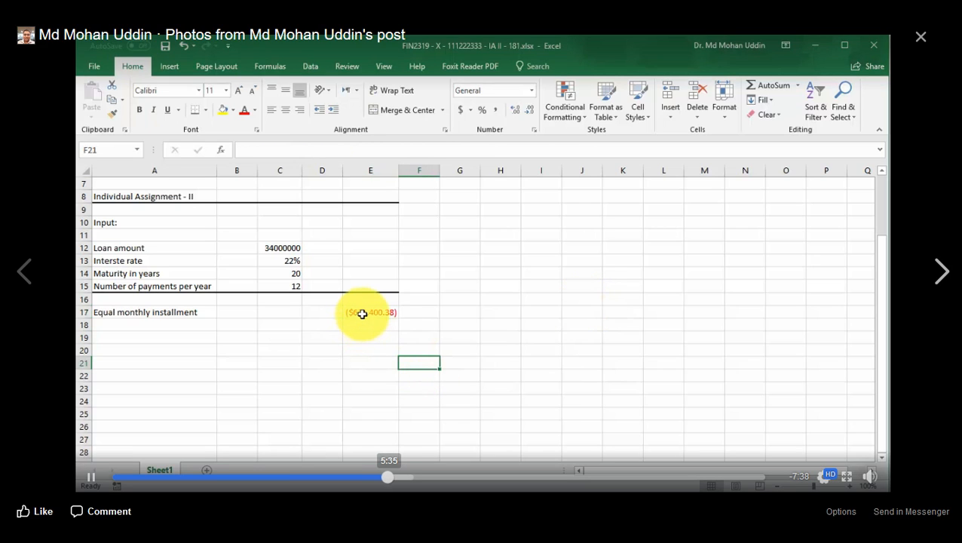
{"action": "left_click", "coordinate": [387, 477]}
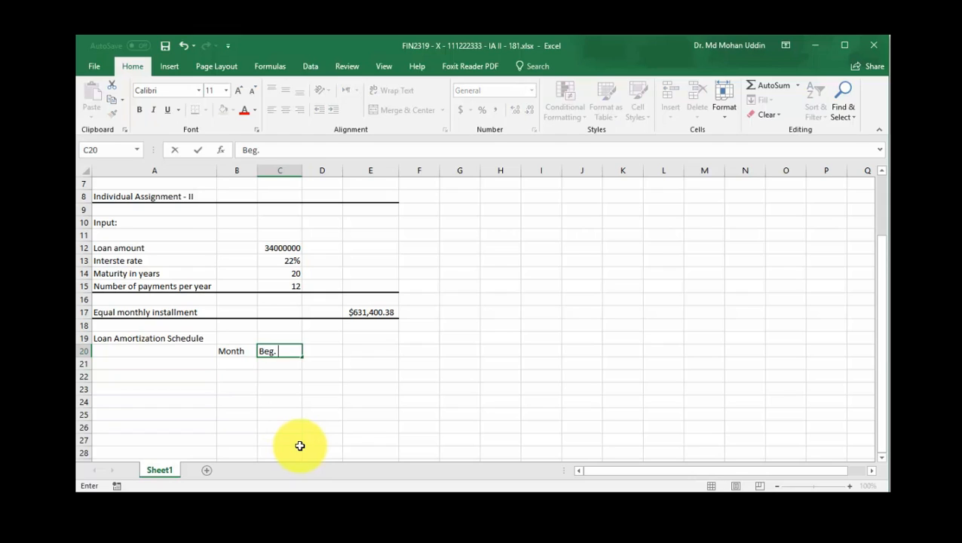
- Complete the amortization schedule headers "Beg. Bal." in C20 and "Install." in D20
{"action": "type", "text": "Bal."}
{"action": "key", "text": "Tab"}
{"action": "type", "text": "Ins"}
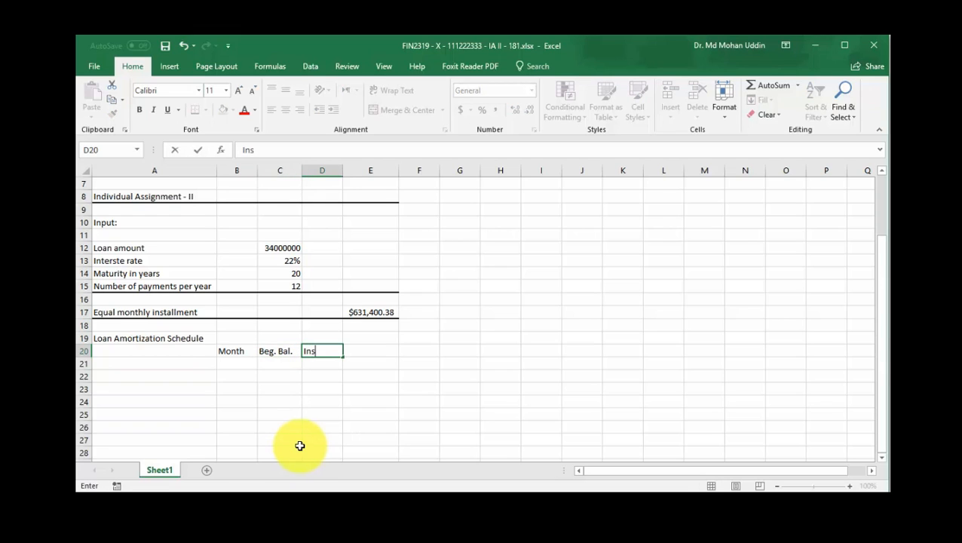
{"action": "type", "text": "tallment"}
{"action": "key", "text": "BackSpace"}
{"action": "key", "text": "BackSpace"}
{"action": "key", "text": "BackSpace"}
{"action": "key", "text": "BackSpace"}
{"action": "key", "text": "Tab"}
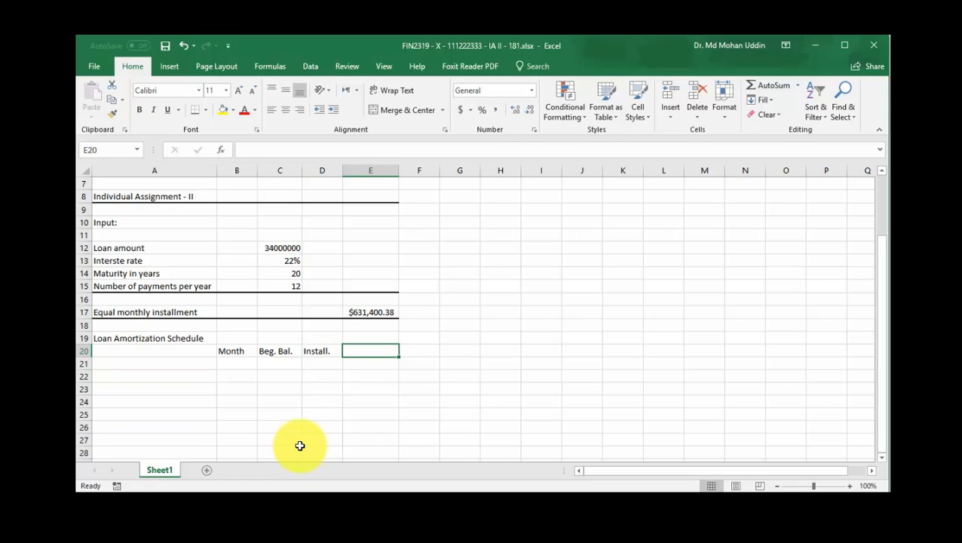
- Enter the remaining schedule headers "Int. Pay.", "Prn. Rep." and "End. Bal." in E20, F20 and G20
{"action": "type", "text": "Int."}
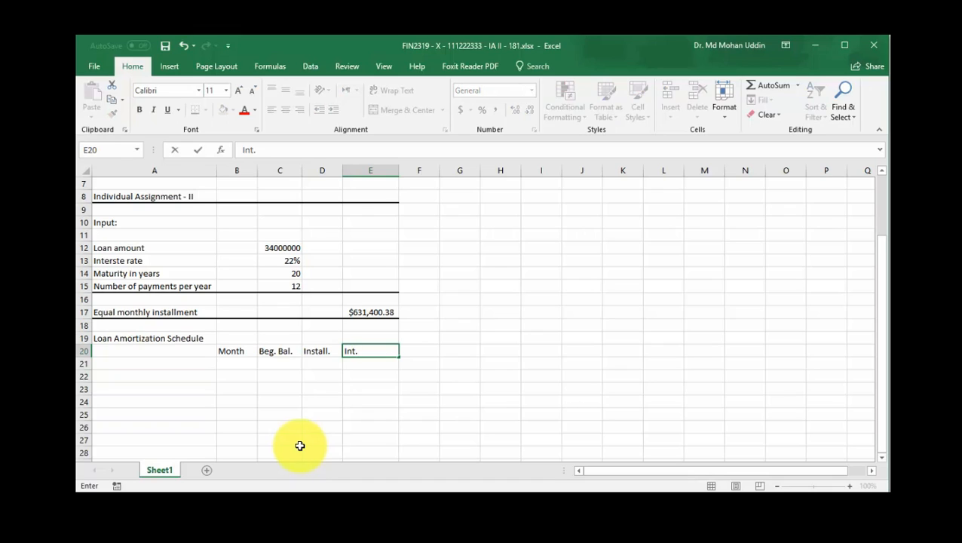
{"action": "type", "text": " Pay."}
{"action": "key", "text": "Tab"}
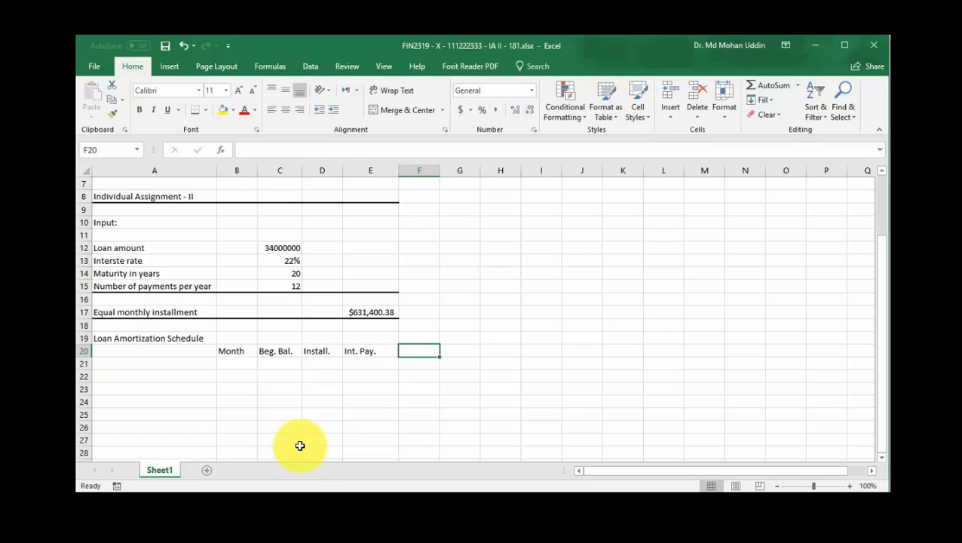
{"action": "type", "text": "Prn"}
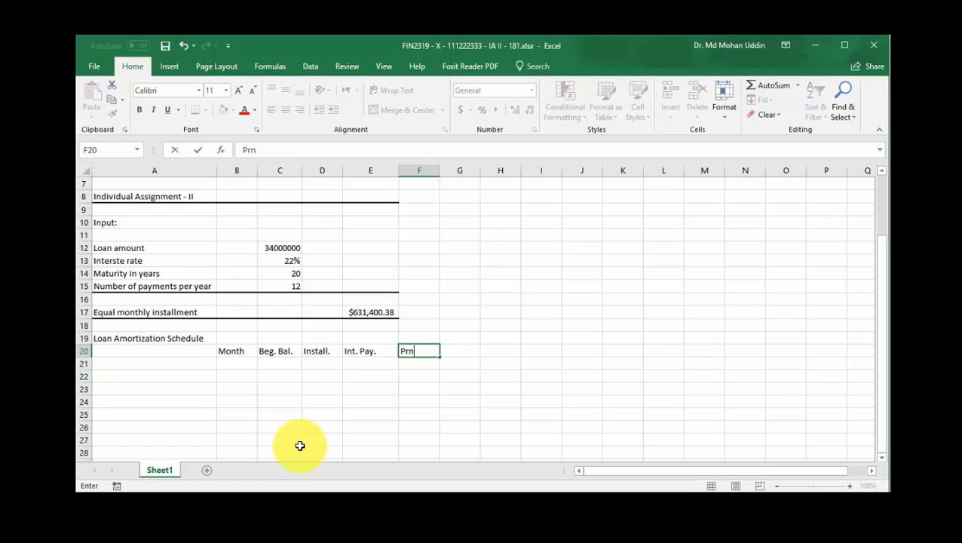
{"action": "type", "text": ". Repa"}
{"action": "key", "text": "Tab"}
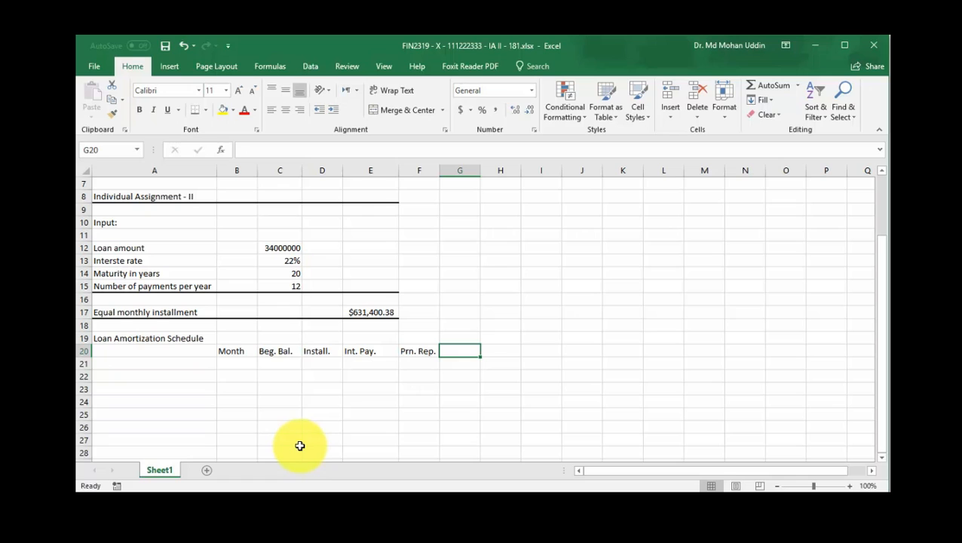
{"action": "type", "text": "End. Bal."}
{"action": "key", "text": "Return"}
- Enter the first two month numbers, 1 in B21 and 2 in B22, under the Month header
{"action": "left_click", "coordinate": [240, 363]}
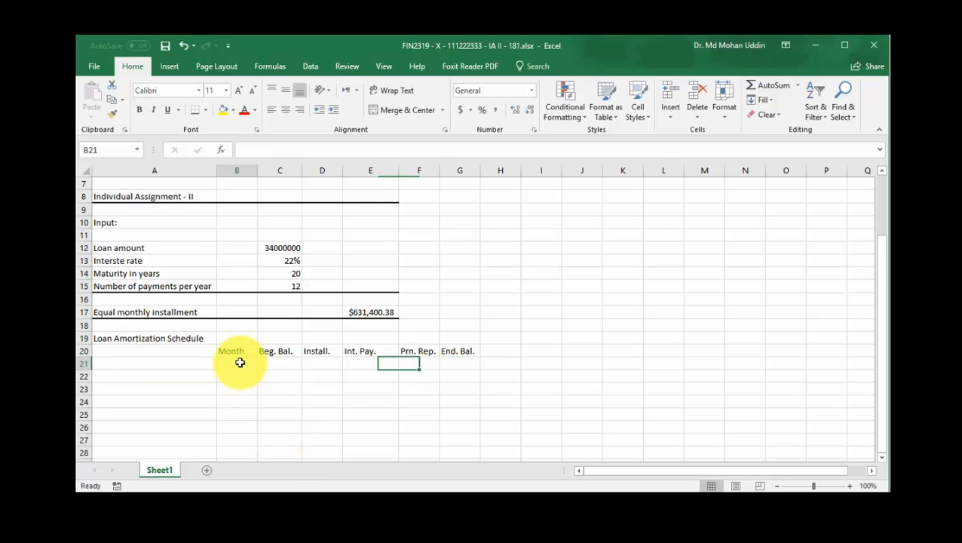
{"action": "scroll", "coordinate": [392, 413], "scroll_direction": "down", "scroll_amount": 3}
{"action": "scroll", "coordinate": [395, 411], "scroll_direction": "up", "scroll_amount": 1}
{"action": "scroll", "coordinate": [395, 411], "scroll_direction": "up", "scroll_amount": 4}
{"action": "scroll", "coordinate": [398, 407], "scroll_direction": "down", "scroll_amount": 3}
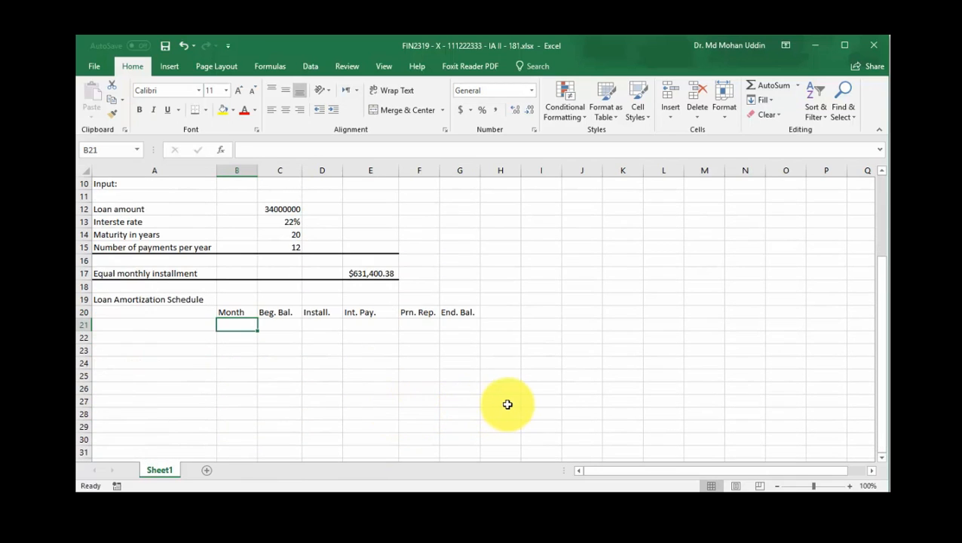
{"action": "type", "text": "1"}
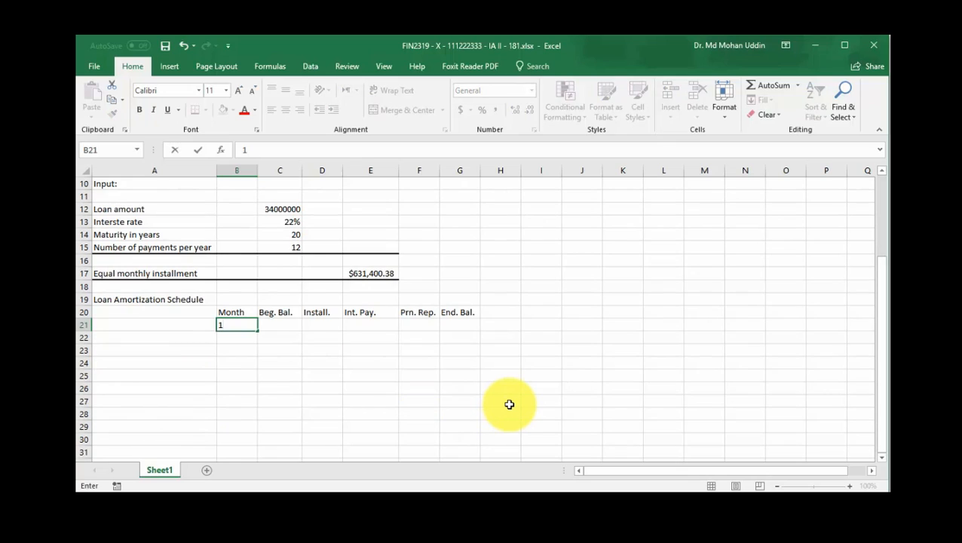
{"action": "key", "text": "Return"}
{"action": "type", "text": "2"}
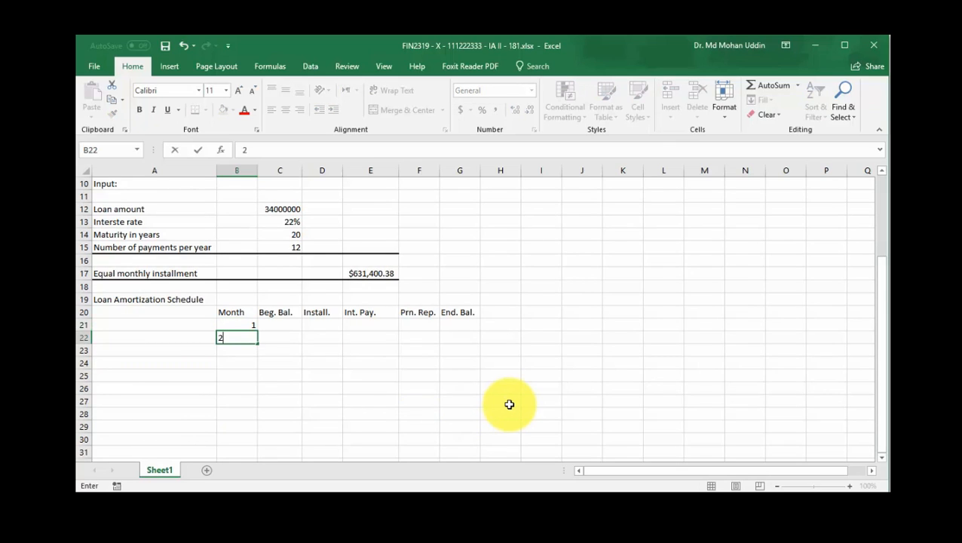
{"action": "key", "text": "Return"}
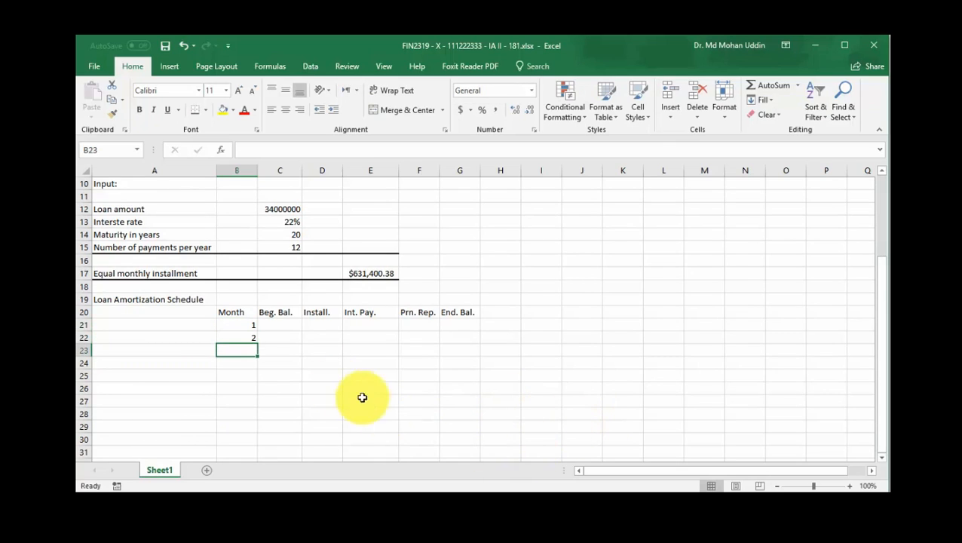
- Fill the month series from B21:B22 down to B260, covering months 1 to 240
{"action": "left_click_drag", "start_coordinate": [236, 325], "coordinate": [236, 339]}
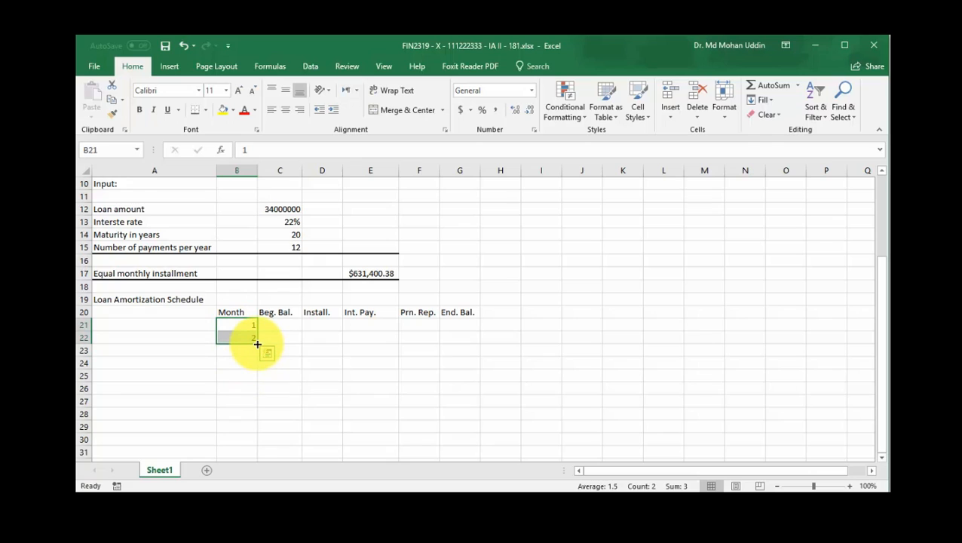
{"action": "mouse_move", "coordinate": [257, 344]}
{"action": "left_mouse_down"}
{"action": "mouse_move", "coordinate": [258, 422]}
{"action": "mouse_move", "coordinate": [258, 403]}
{"action": "mouse_move", "coordinate": [248, 427]}
{"action": "mouse_move", "coordinate": [233, 165]}
{"action": "mouse_move", "coordinate": [237, 288]}
{"action": "left_mouse_up"}
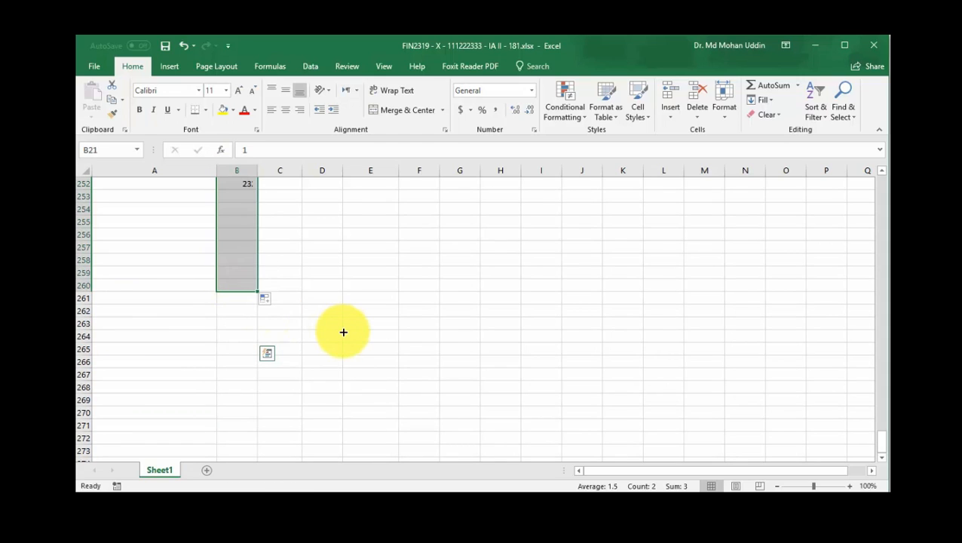
{"action": "scroll", "coordinate": [341, 327], "scroll_direction": "up", "scroll_amount": 20}
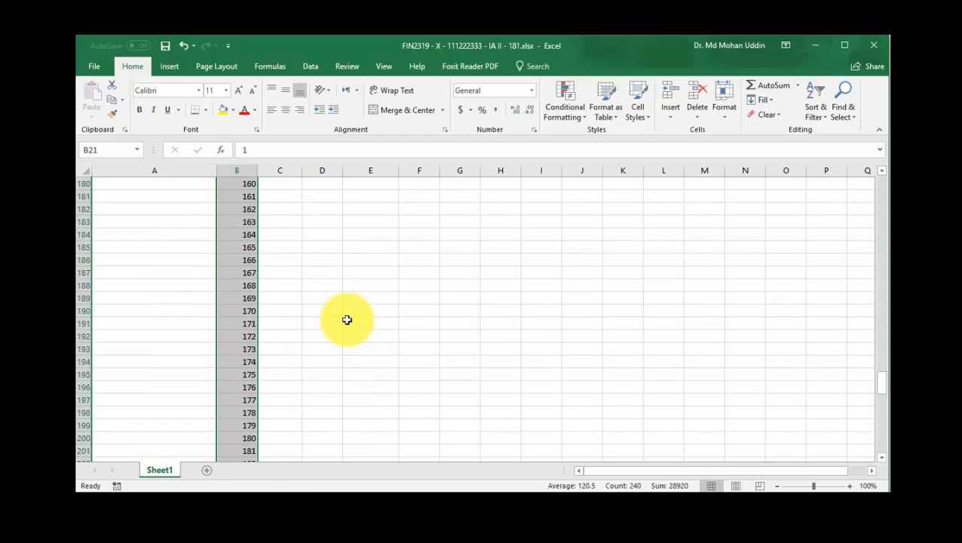
{"action": "scroll", "coordinate": [353, 317], "scroll_direction": "up", "scroll_amount": 20}
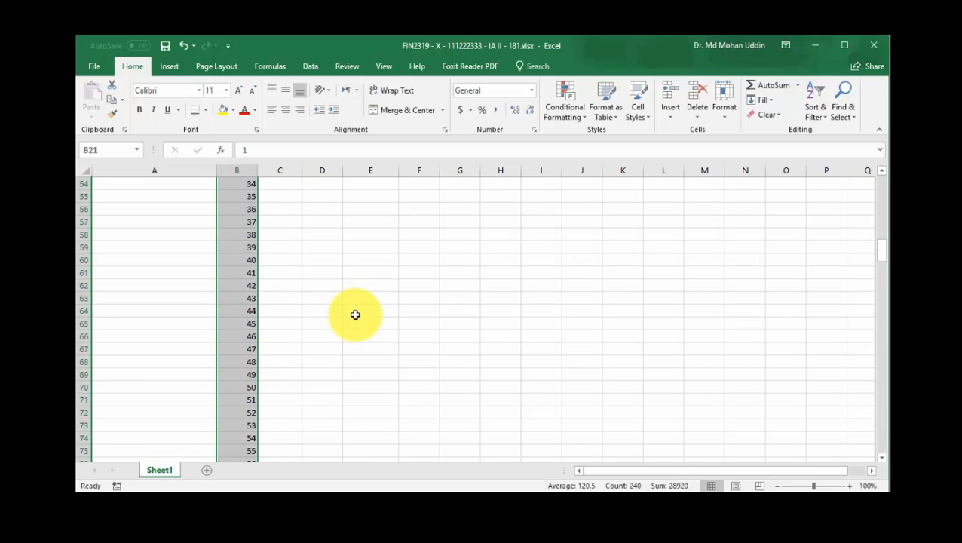
{"action": "scroll", "coordinate": [356, 316], "scroll_direction": "down", "scroll_amount": 4}
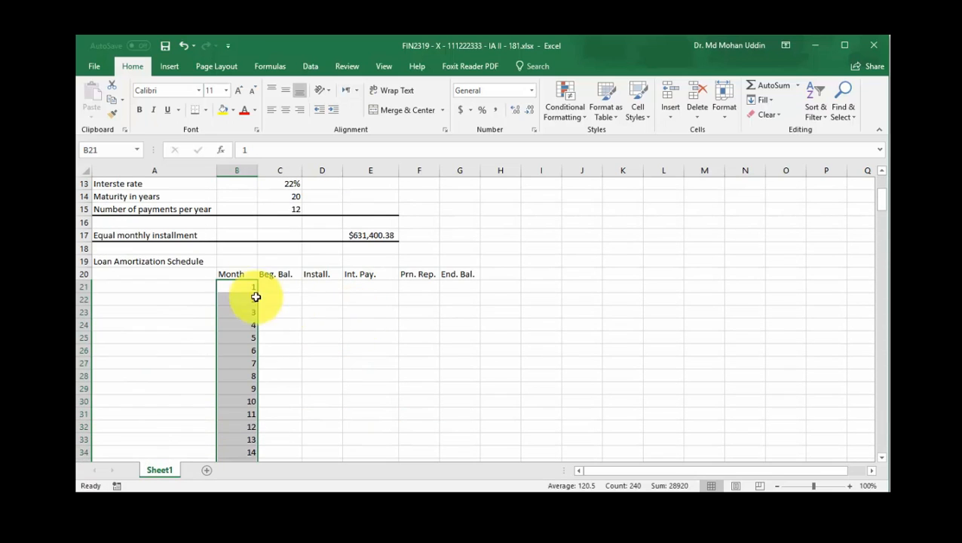
- Format the amortization schedule headers in B20:G20 as bold with a bottom border
{"action": "left_click_drag", "start_coordinate": [230, 273], "coordinate": [464, 275]}
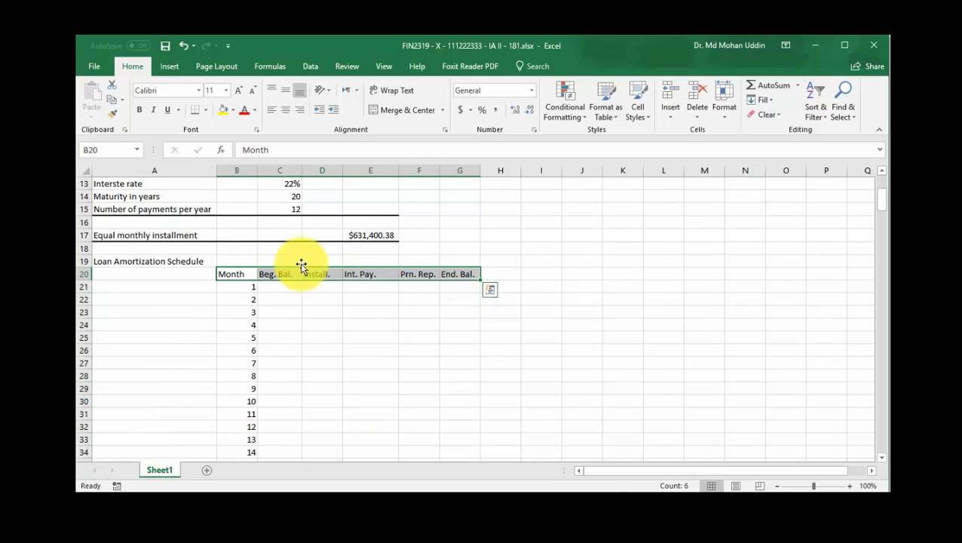
{"action": "left_click", "coordinate": [139, 110]}
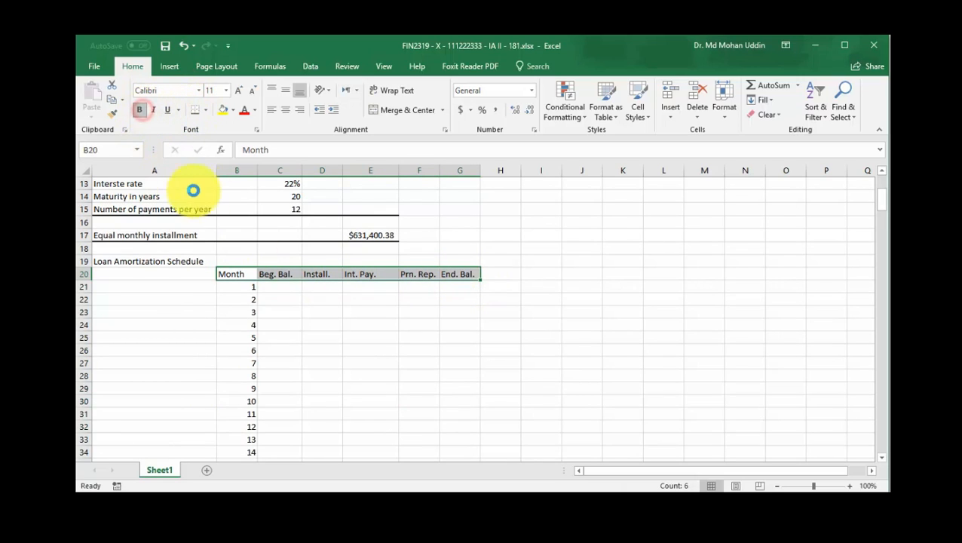
{"action": "left_click", "coordinate": [205, 111]}
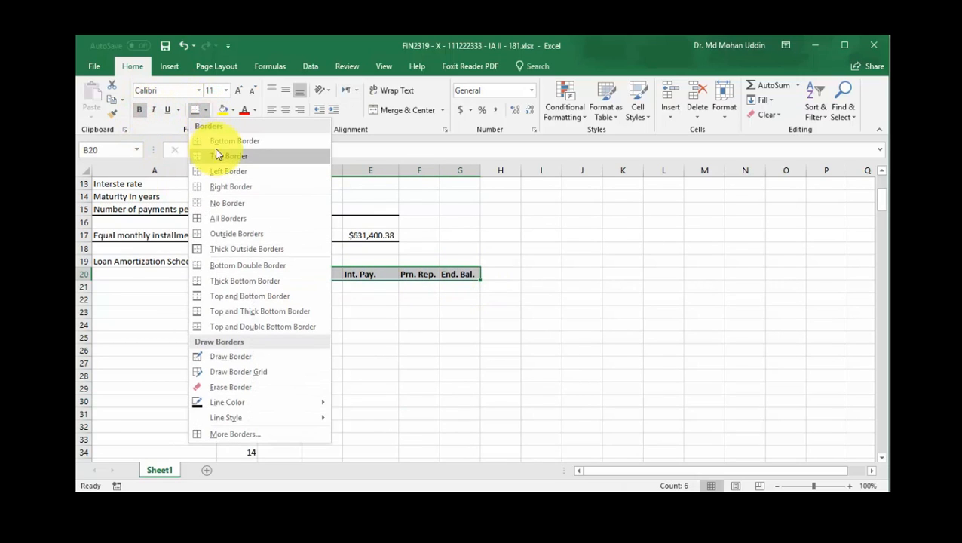
{"action": "left_click", "coordinate": [221, 140]}
{"action": "left_click", "coordinate": [372, 349]}
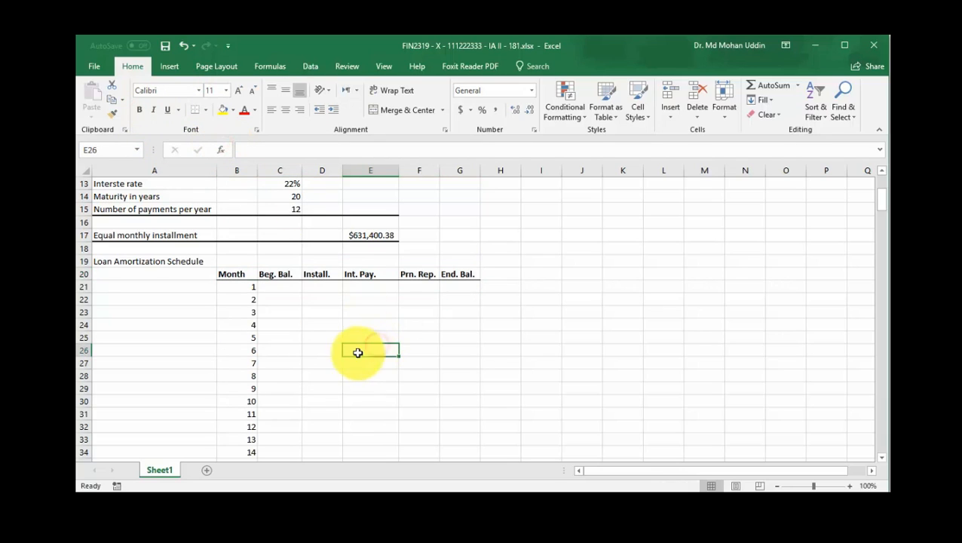
- Rewind the video to about 8:10 to review how the schedule headers are formatted
{"action": "left_click", "coordinate": [229, 276]}
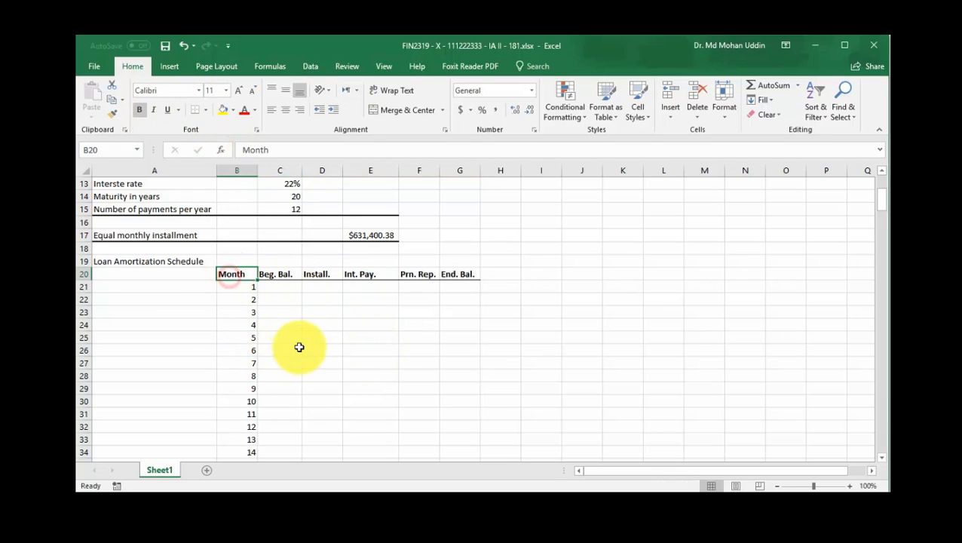
{"action": "left_click", "coordinate": [327, 287]}
{"action": "key", "text": "Left"}
{"action": "scroll", "coordinate": [324, 460], "scroll_direction": "up", "scroll_amount": 3}
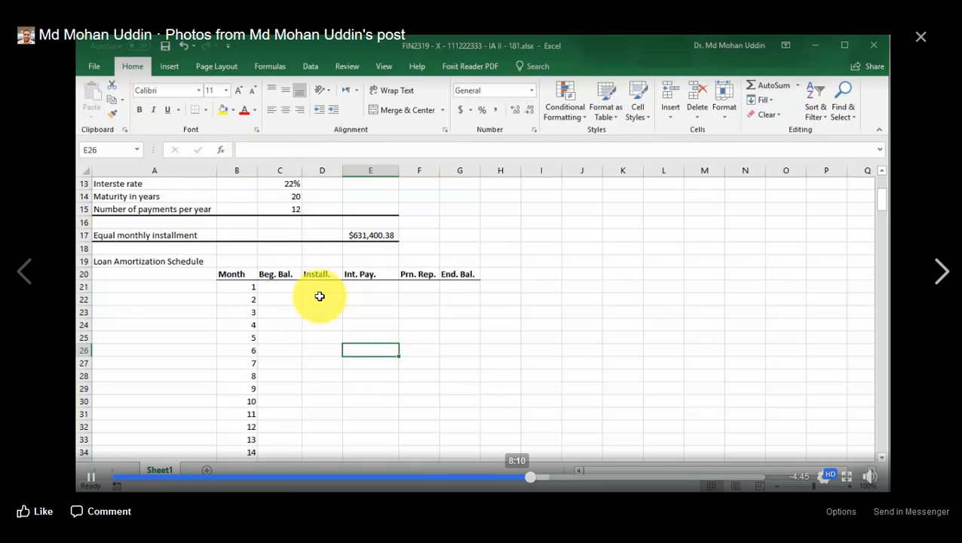
{"action": "left_click", "coordinate": [518, 476]}
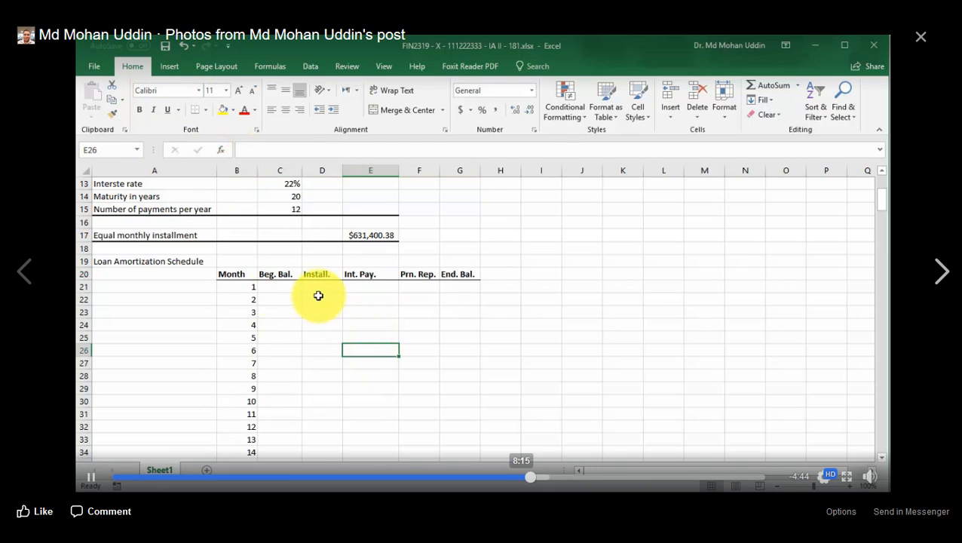
- Make the schedule headers from Month to End. Bal. in B20:G20 bold and add a bottom border beneath them
{"action": "left_click_drag", "start_coordinate": [228, 274], "coordinate": [477, 272]}
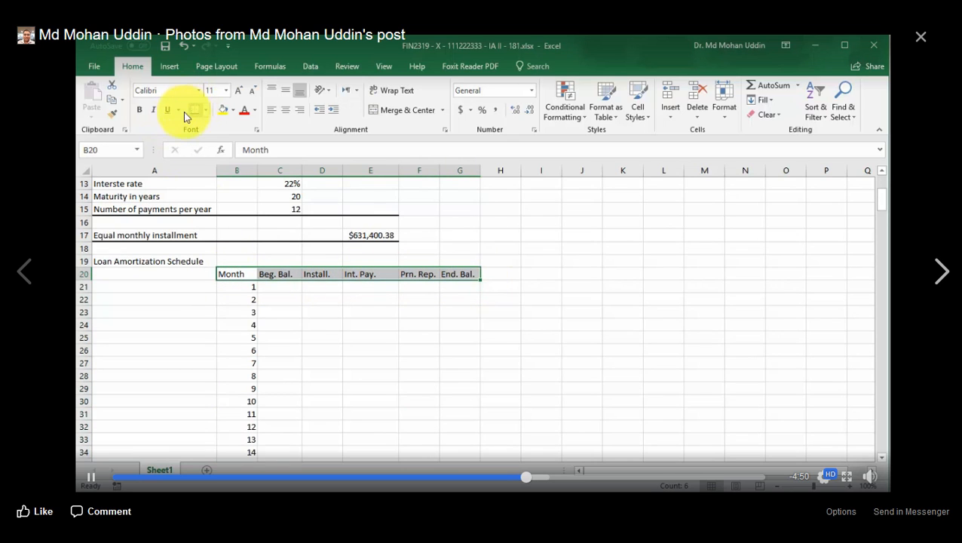
{"action": "left_click", "coordinate": [140, 110]}
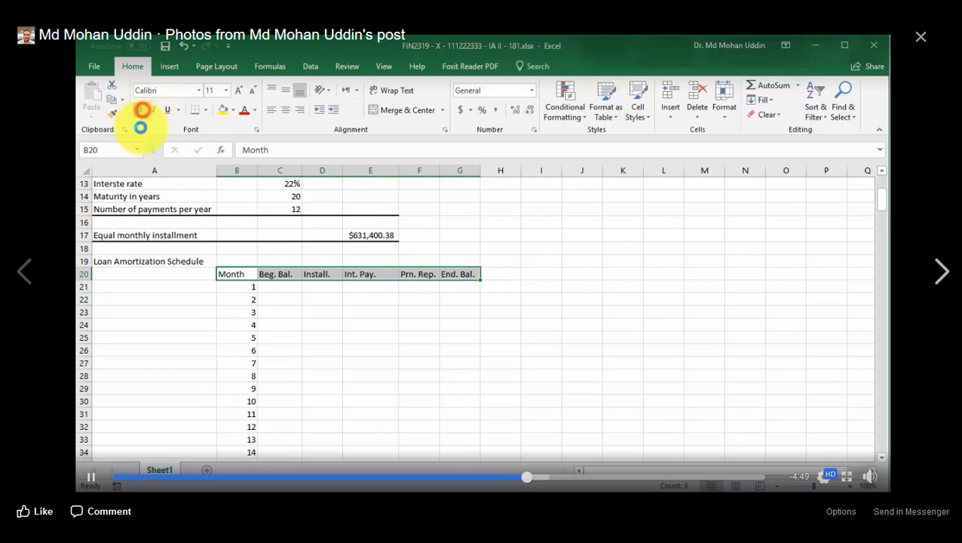
{"action": "left_click", "coordinate": [206, 111]}
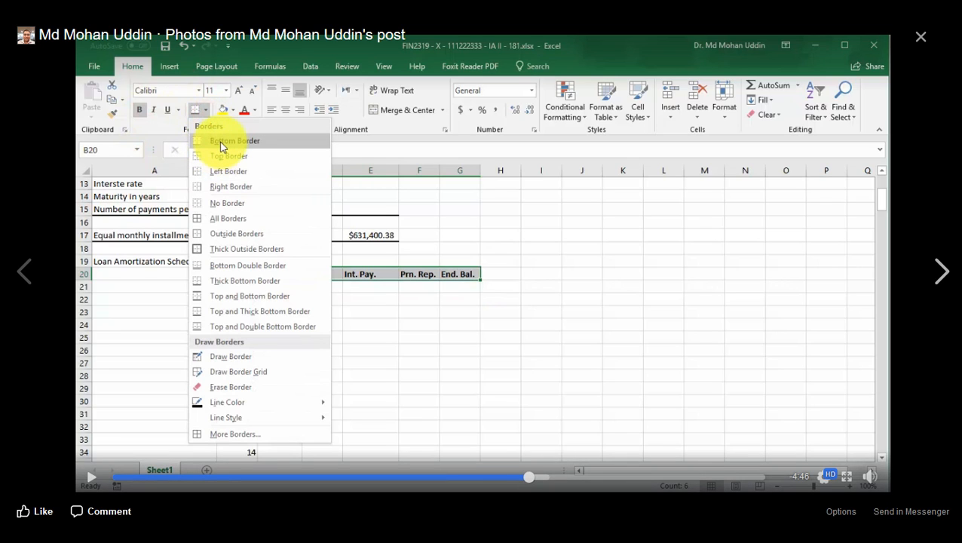
{"action": "left_click", "coordinate": [221, 142]}
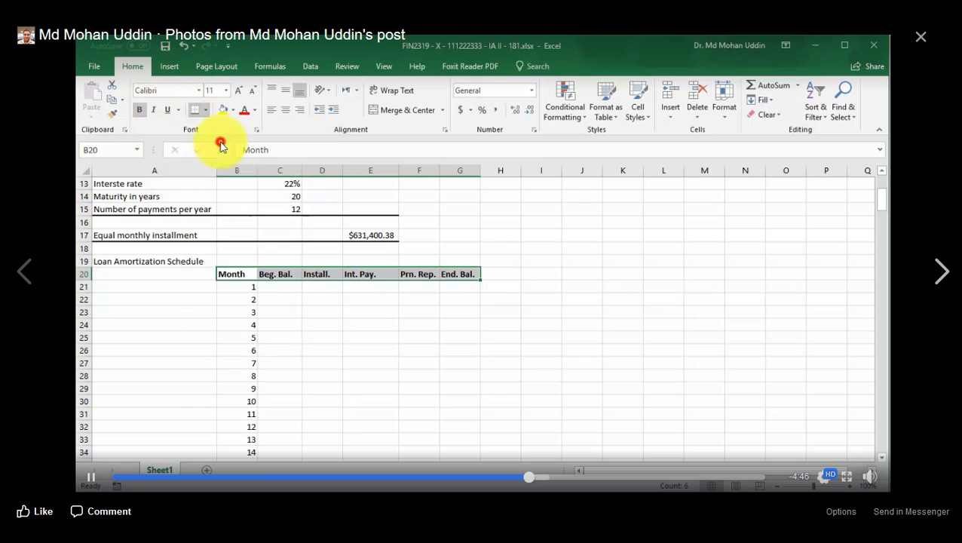
{"action": "left_click", "coordinate": [371, 349]}
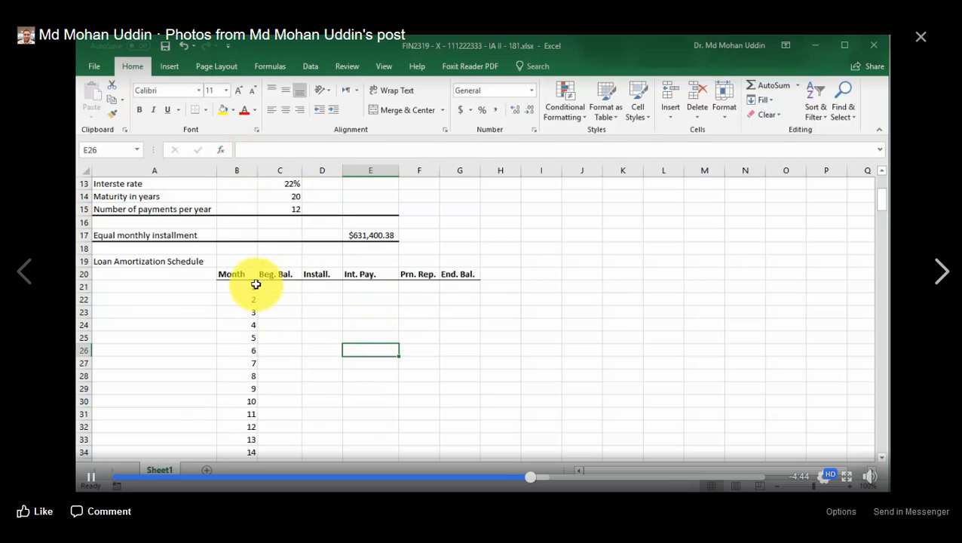
- Enter =C12 in C21 so the first month's beginning balance refers to the loan amount
{"action": "left_click", "coordinate": [230, 275]}
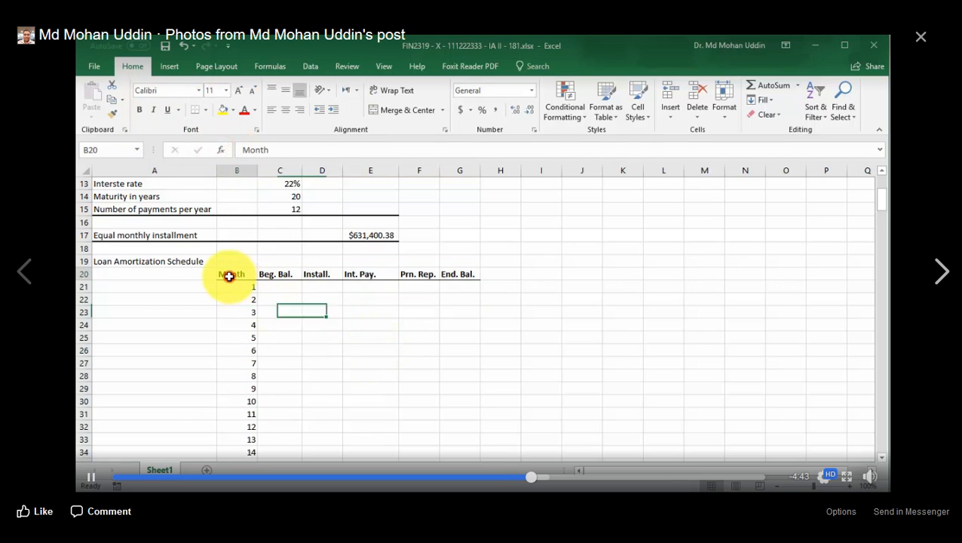
{"action": "left_click", "coordinate": [327, 286]}
{"action": "key", "text": "Left"}
{"action": "scroll", "coordinate": [324, 452], "scroll_direction": "up", "scroll_amount": 3}
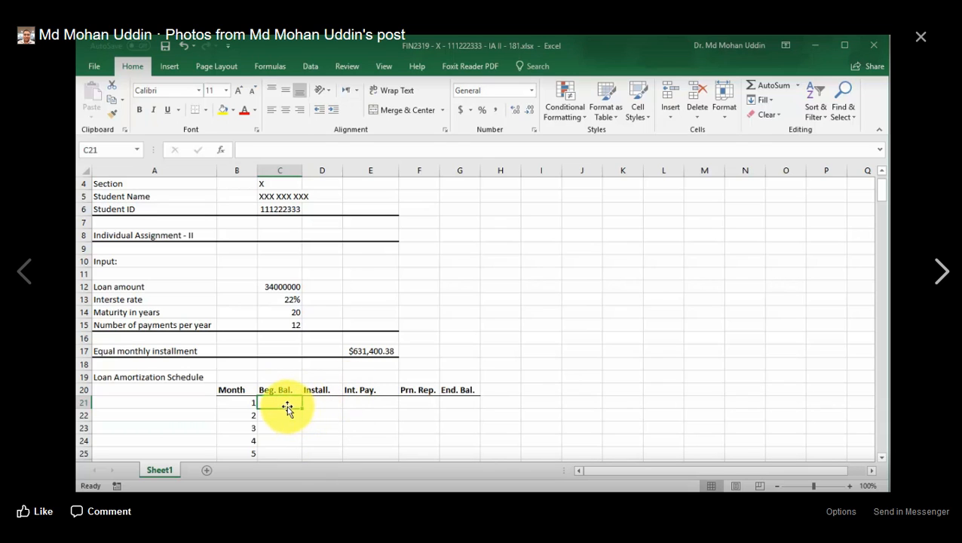
{"action": "type", "text": "="}
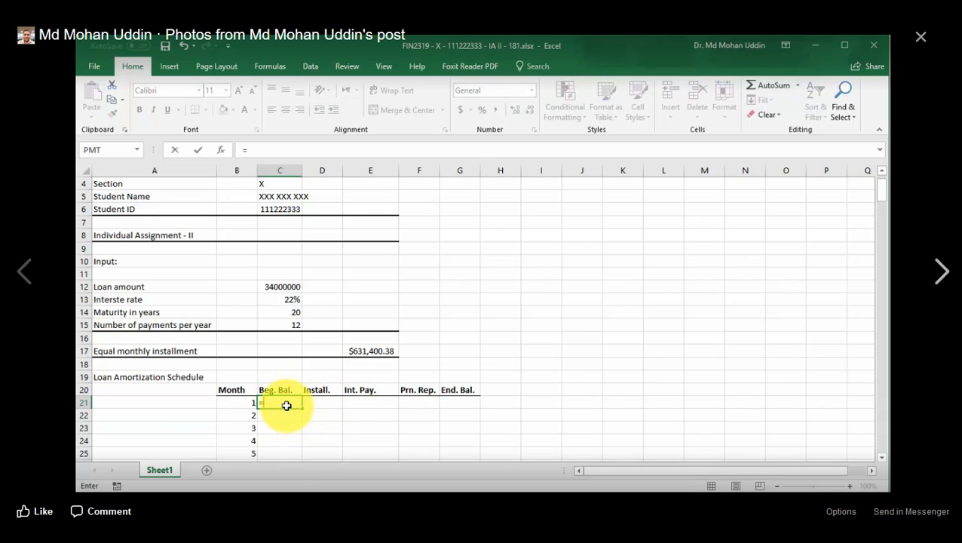
{"action": "left_click", "coordinate": [290, 287]}
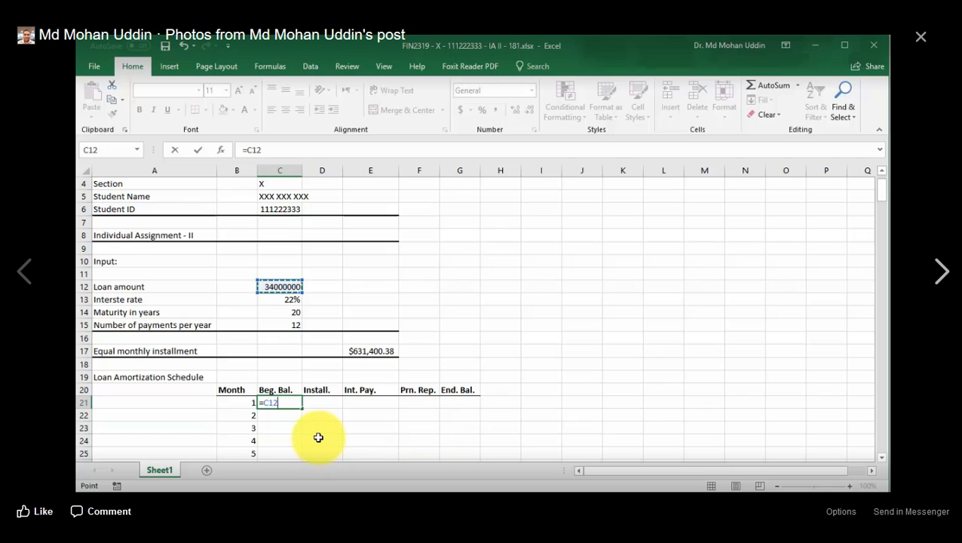
{"action": "key", "text": "Return"}
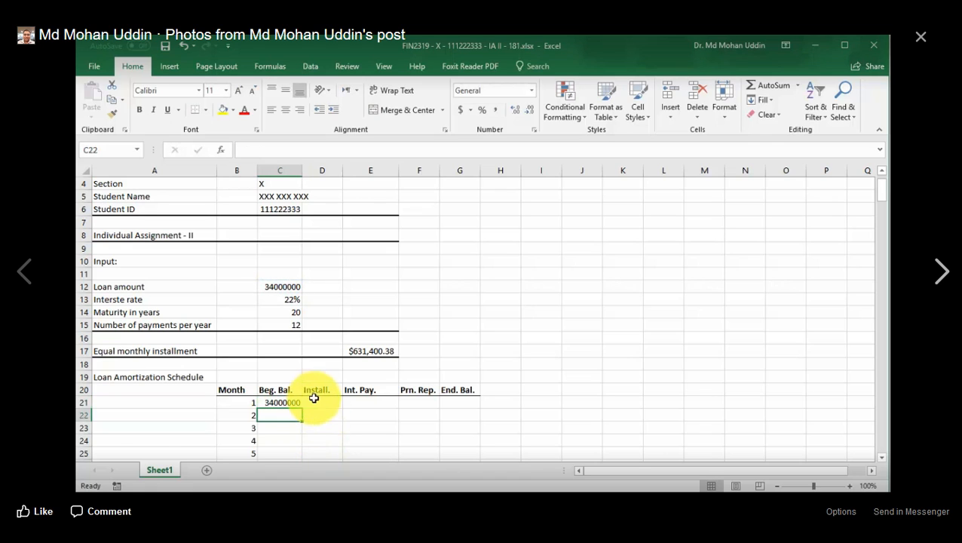
- Enter =$E$17 in D21 as an absolute reference to the equal monthly installment
{"action": "left_click", "coordinate": [313, 402]}
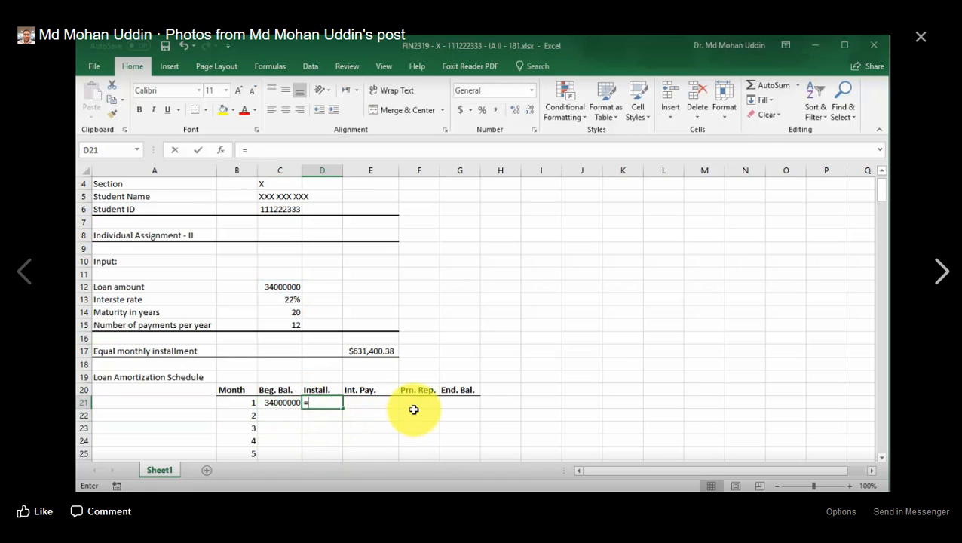
{"action": "type", "text": "="}
{"action": "left_click", "coordinate": [368, 351]}
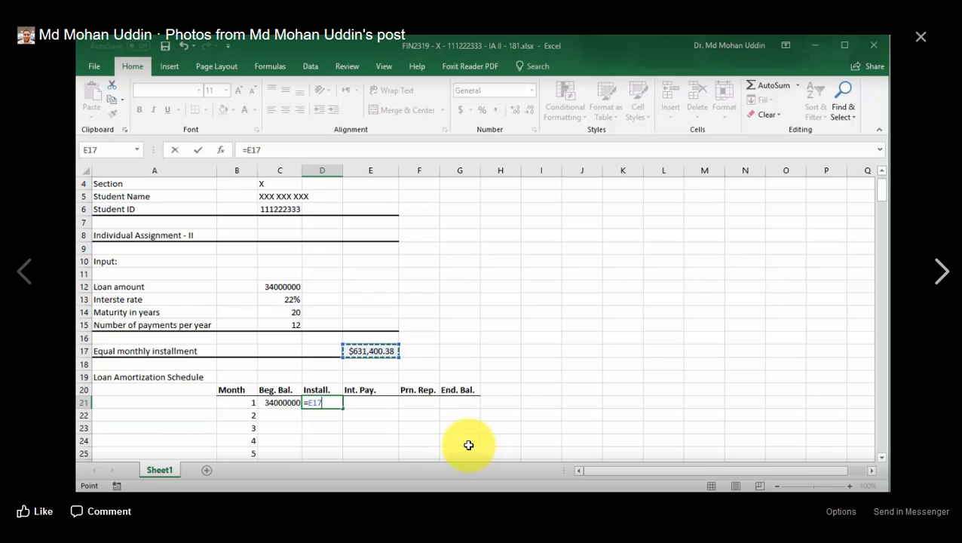
{"action": "key", "text": "F2"}
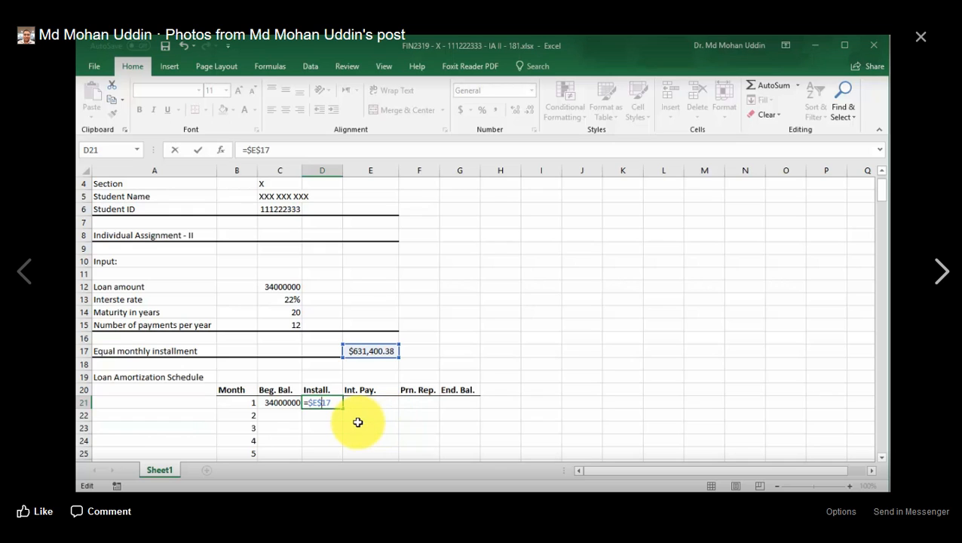
{"action": "key", "text": "Return"}
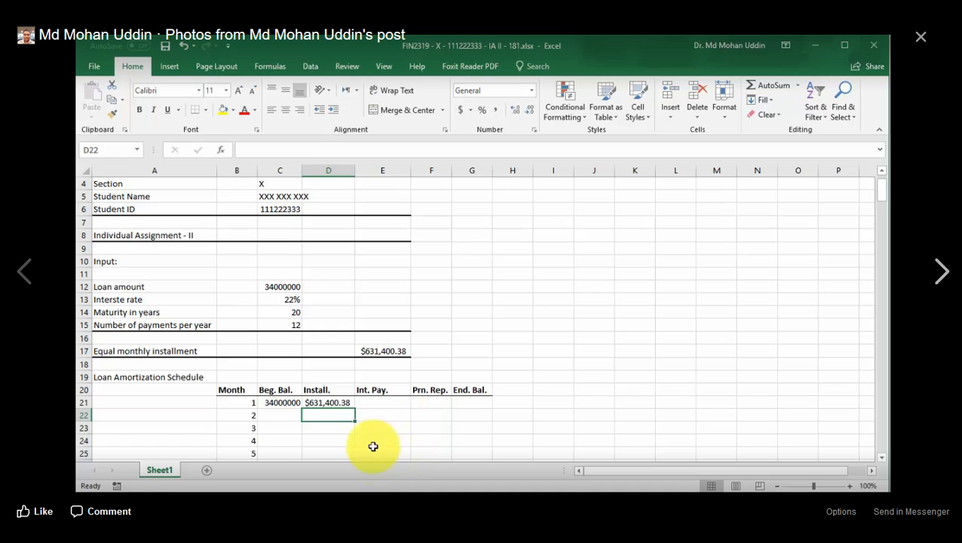
- Fill the installment formula from D21 down the column to month 240 in D260
{"action": "left_click", "coordinate": [338, 402]}
{"action": "left_click_drag", "start_coordinate": [355, 408], "coordinate": [355, 469]}
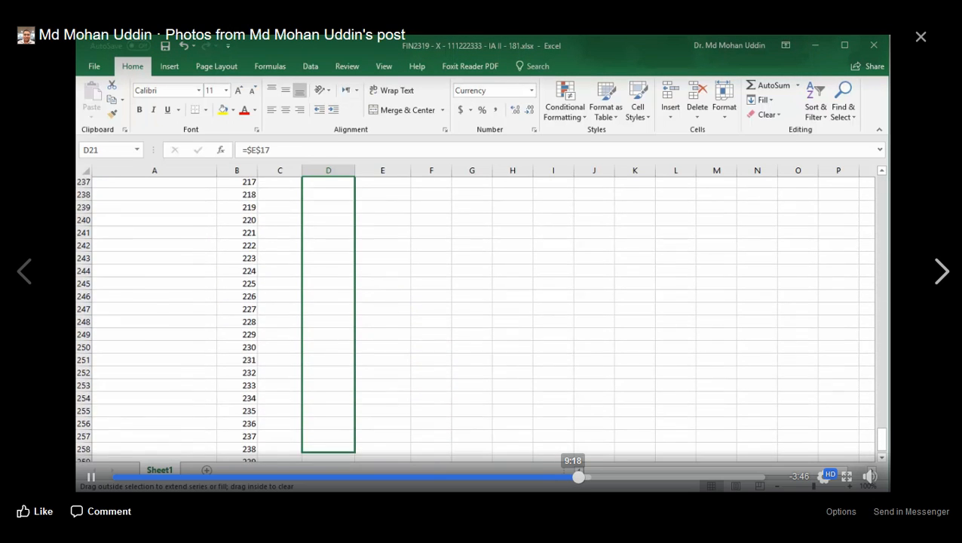
{"action": "left_click", "coordinate": [571, 476]}
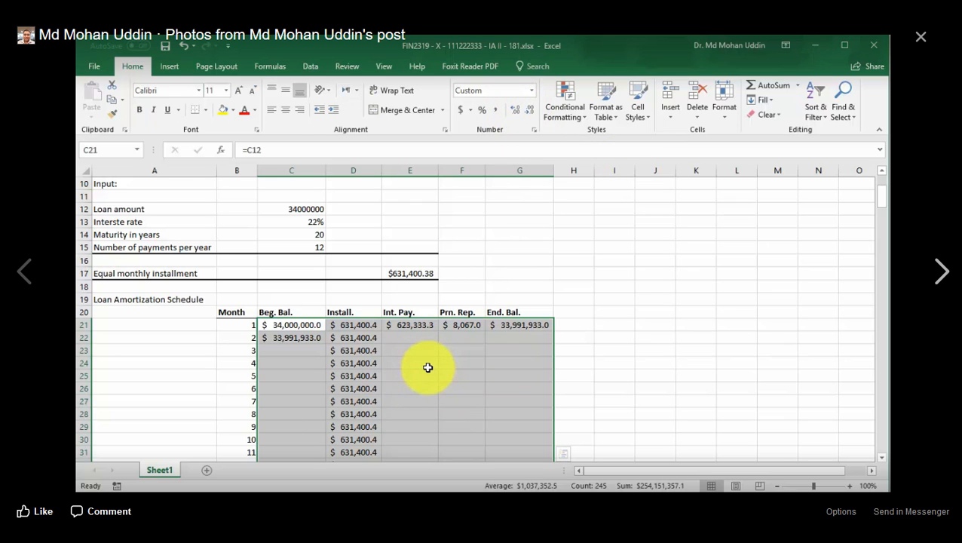
- Copy the month 1 interest payment, principal repayment and ending balance formulas from E21:G21 down to row 22
{"action": "left_click", "coordinate": [428, 367]}
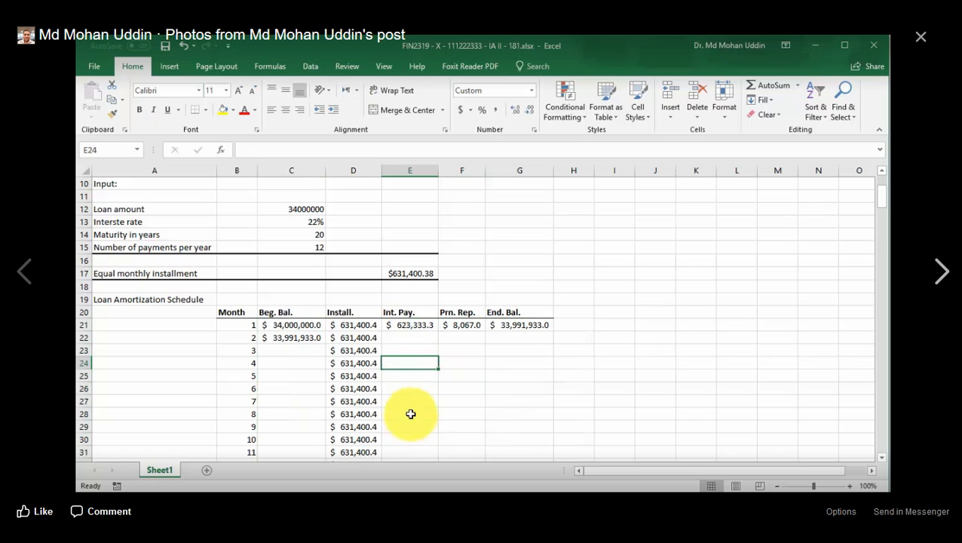
{"action": "left_click", "coordinate": [370, 338]}
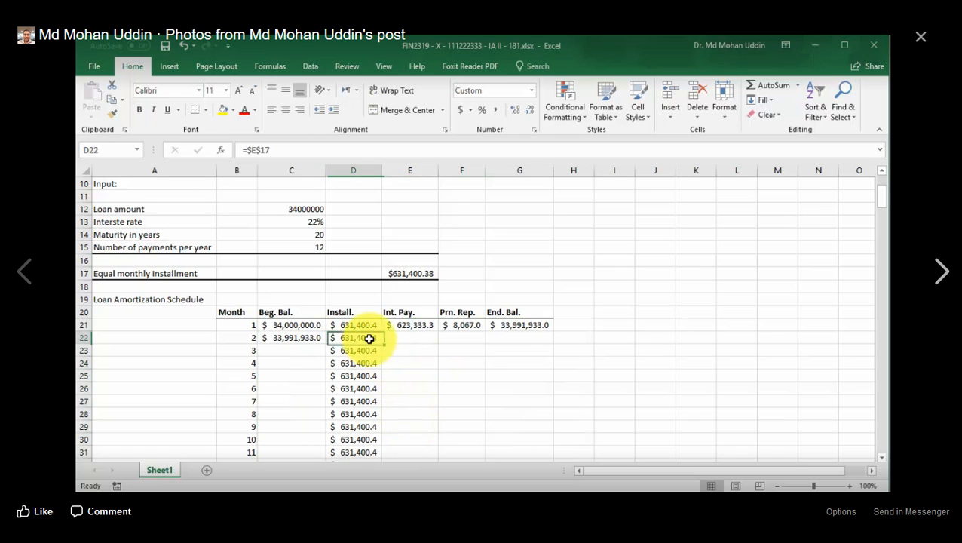
{"action": "left_click", "coordinate": [409, 324]}
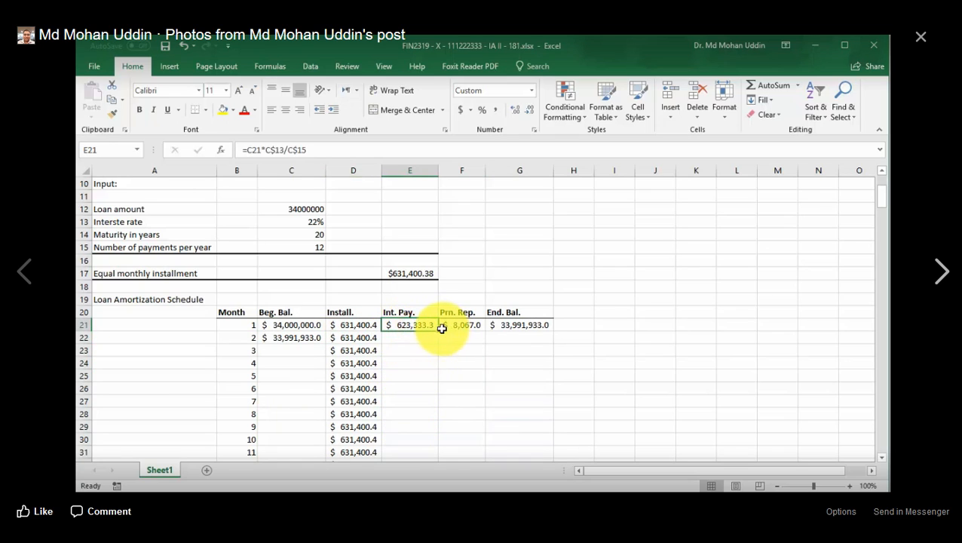
{"action": "left_click_drag", "start_coordinate": [439, 331], "coordinate": [487, 344]}
{"action": "left_click", "coordinate": [473, 325]}
{"action": "left_click", "coordinate": [528, 326]}
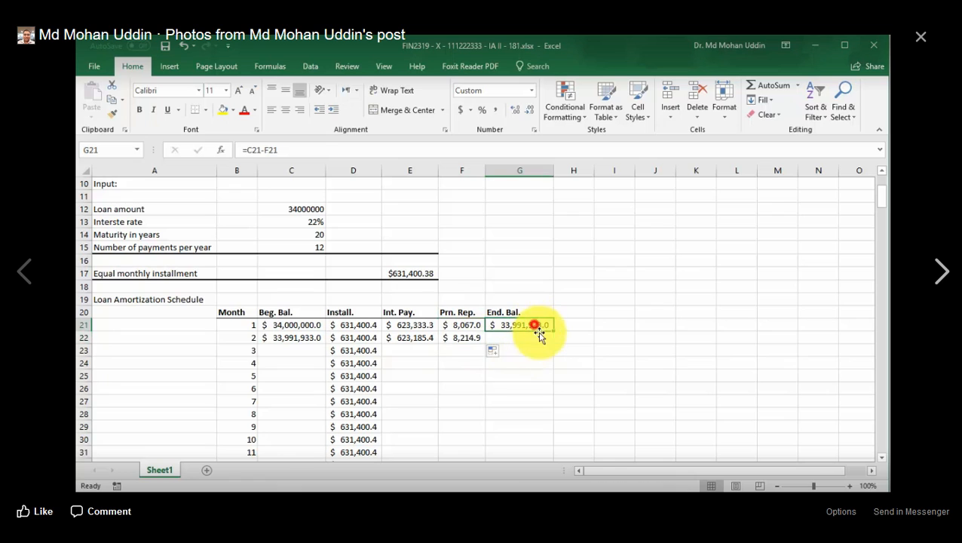
{"action": "left_click_drag", "start_coordinate": [554, 331], "coordinate": [555, 344]}
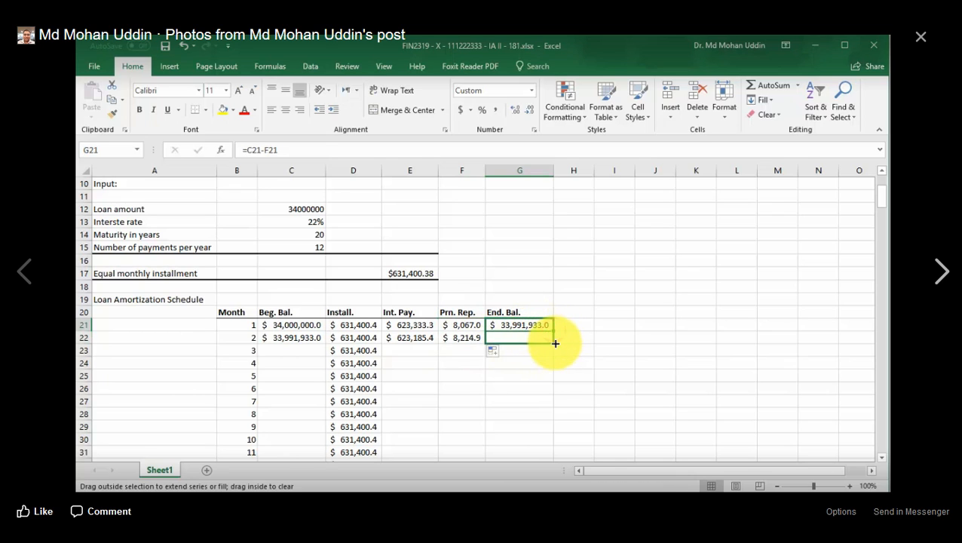
{"action": "left_click", "coordinate": [427, 377]}
- Fill the month 2 formulas in C22:G22 down to row 260 and autofit the width of the Prn. Rep. column F
{"action": "left_click_drag", "start_coordinate": [289, 338], "coordinate": [519, 343]}
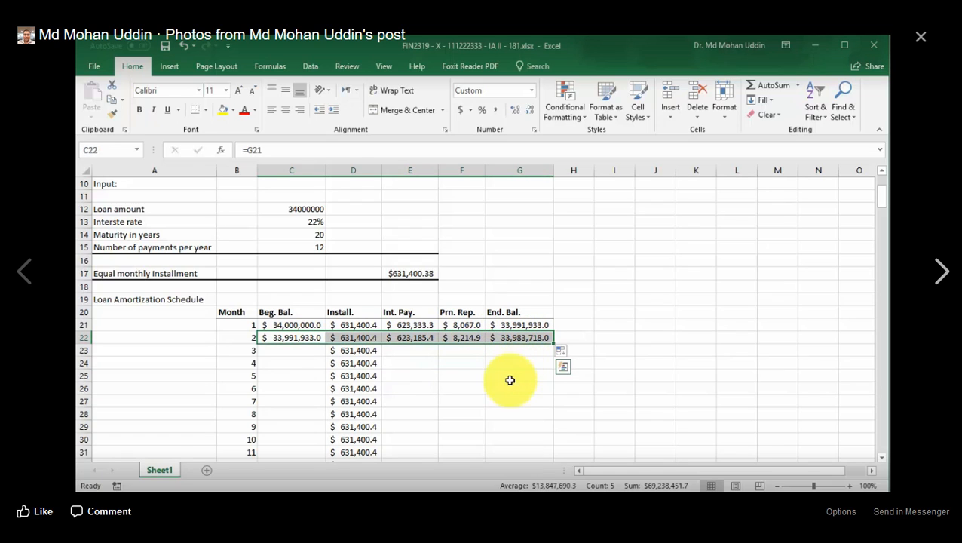
{"action": "left_click_drag", "start_coordinate": [554, 344], "coordinate": [507, 219]}
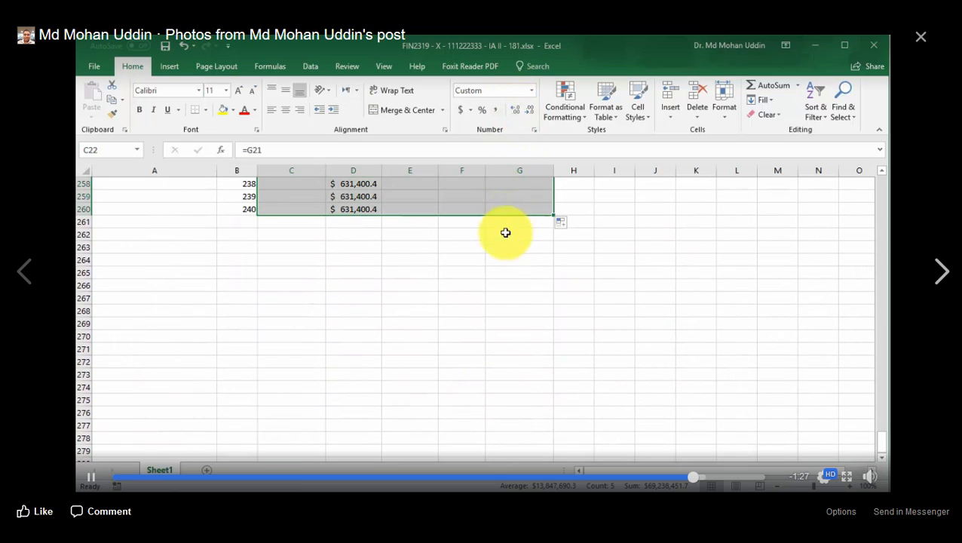
{"action": "scroll", "coordinate": [501, 334], "scroll_direction": "up", "scroll_amount": 5}
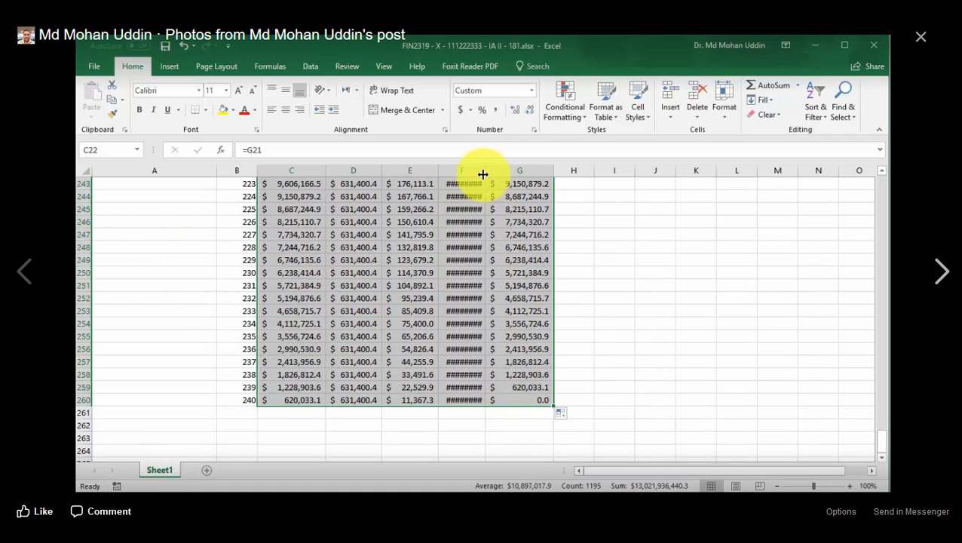
{"action": "scroll", "coordinate": [487, 278], "scroll_direction": "up", "scroll_amount": 20}
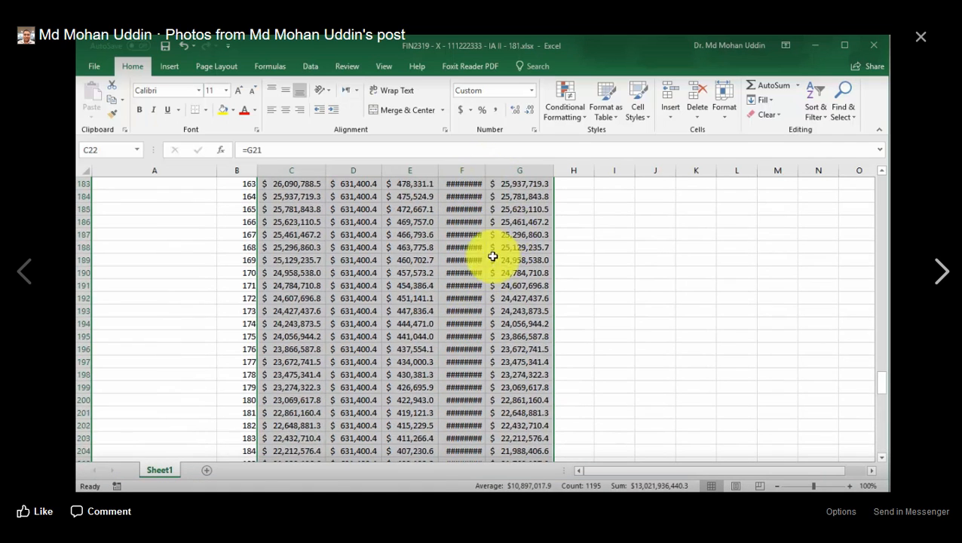
{"action": "double_click", "coordinate": [487, 171]}
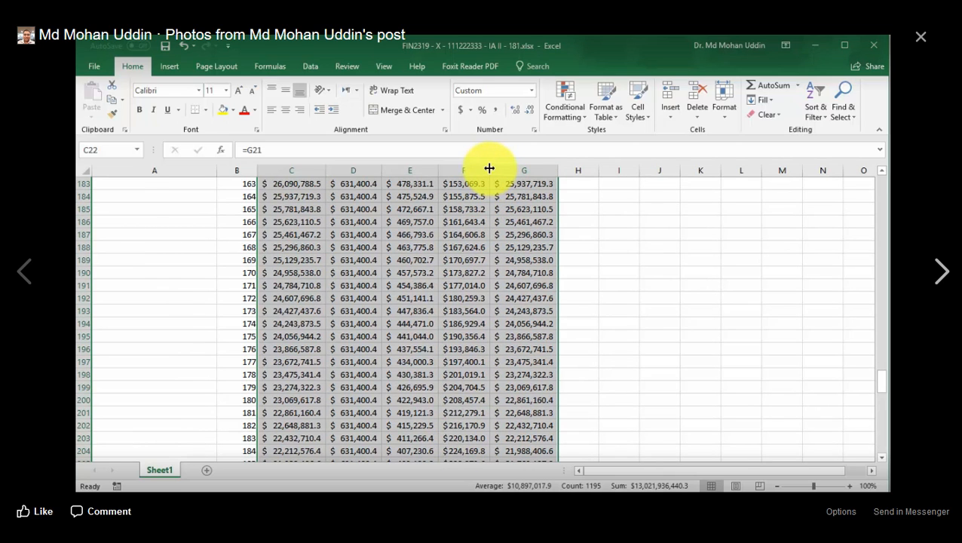
- Check the ending balance and its formula for month 240 in G260
{"action": "scroll", "coordinate": [525, 328], "scroll_direction": "down", "scroll_amount": 13}
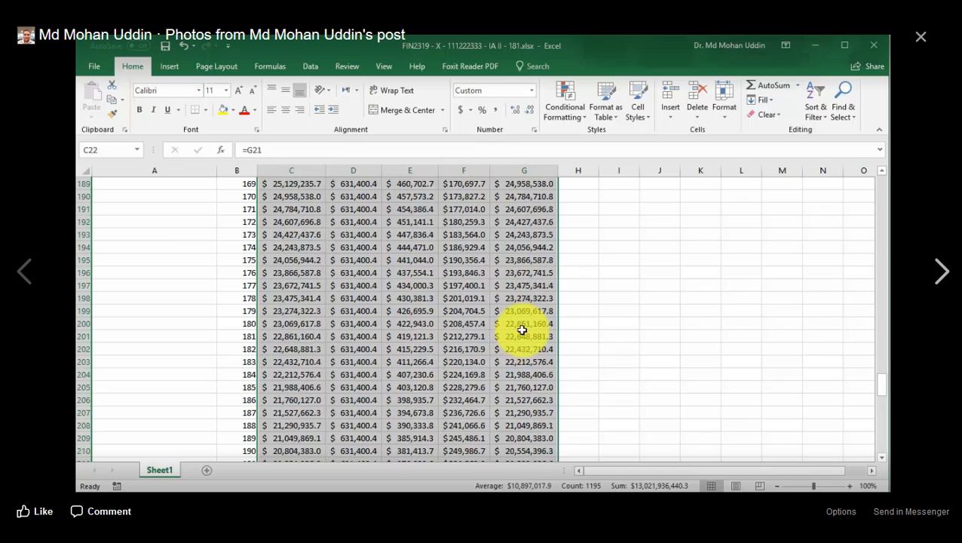
{"action": "scroll", "coordinate": [526, 329], "scroll_direction": "down", "scroll_amount": 11}
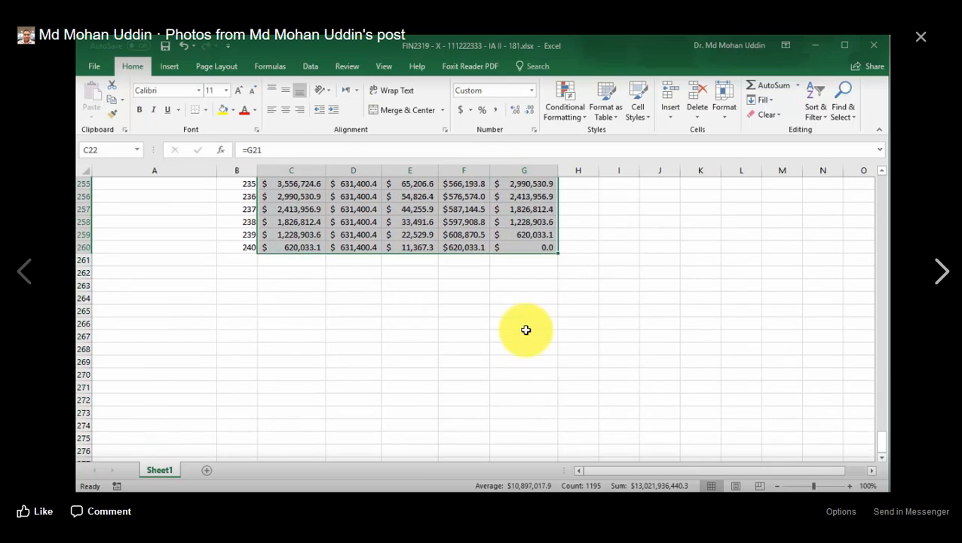
{"action": "scroll", "coordinate": [526, 354], "scroll_direction": "up", "scroll_amount": 4}
{"action": "left_click", "coordinate": [540, 401]}
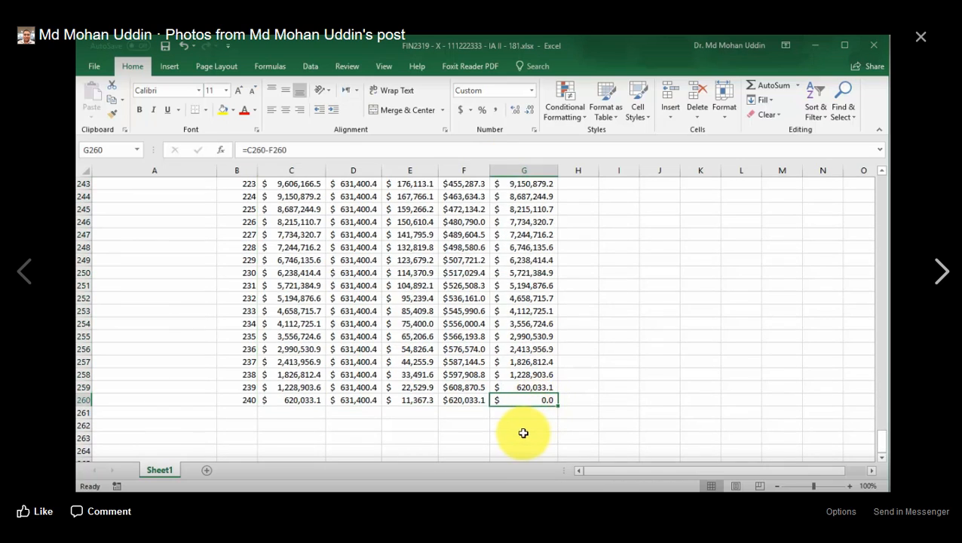
- Review the month 10 entries in row 30, including the beginning balance formula in C30 and the interest payment formula in E30
{"action": "scroll", "coordinate": [528, 429], "scroll_direction": "up", "scroll_amount": 20}
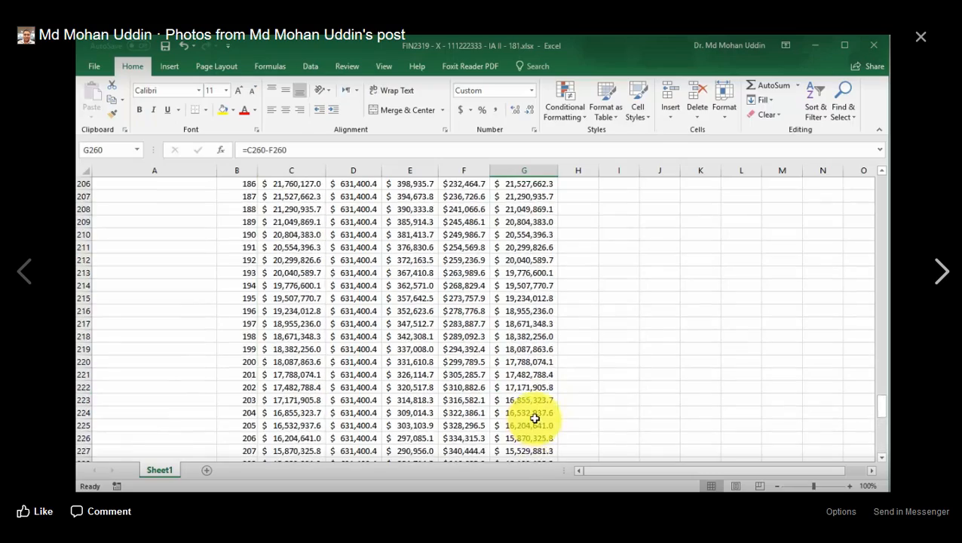
{"action": "scroll", "coordinate": [539, 408], "scroll_direction": "up", "scroll_amount": 20}
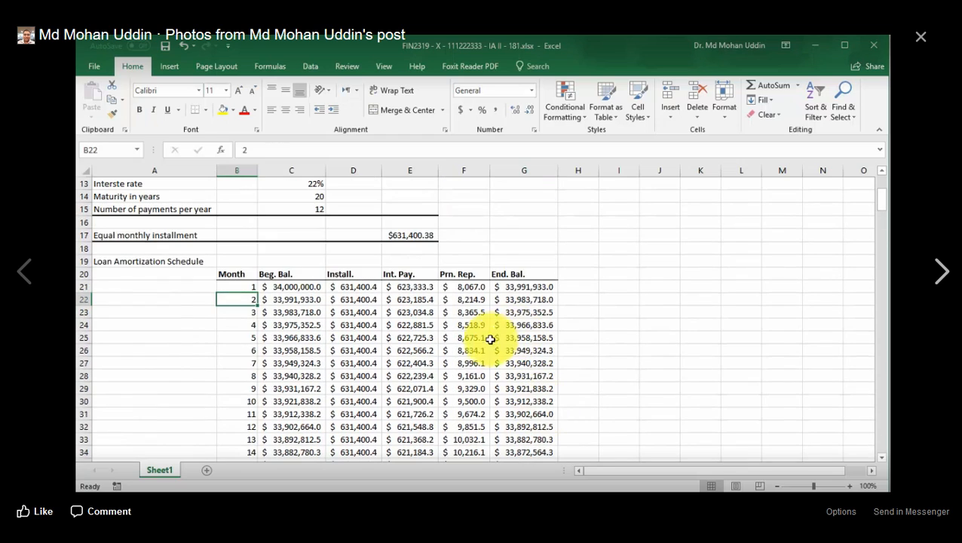
{"action": "scroll", "coordinate": [464, 334], "scroll_direction": "down", "scroll_amount": 2}
{"action": "scroll", "coordinate": [464, 333], "scroll_direction": "down", "scroll_amount": 11}
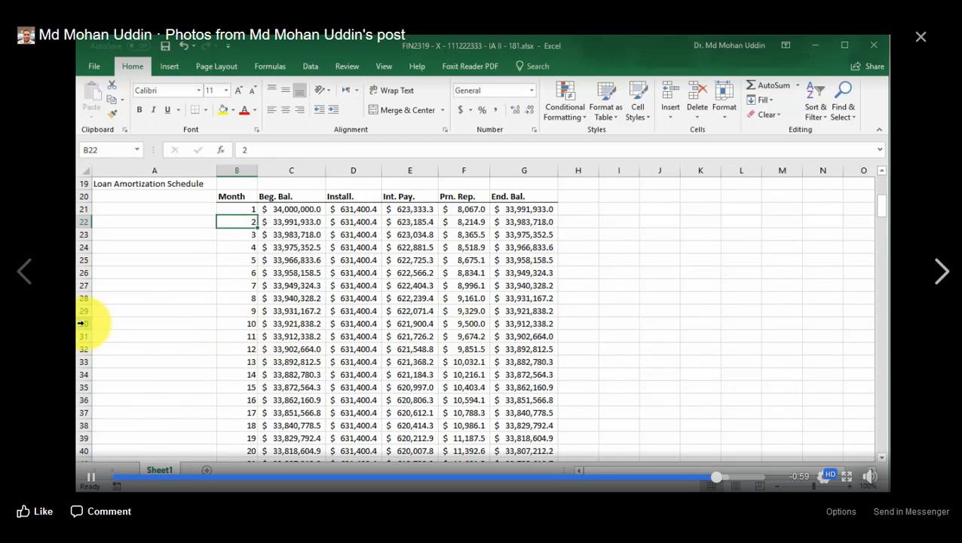
{"action": "left_click", "coordinate": [83, 323]}
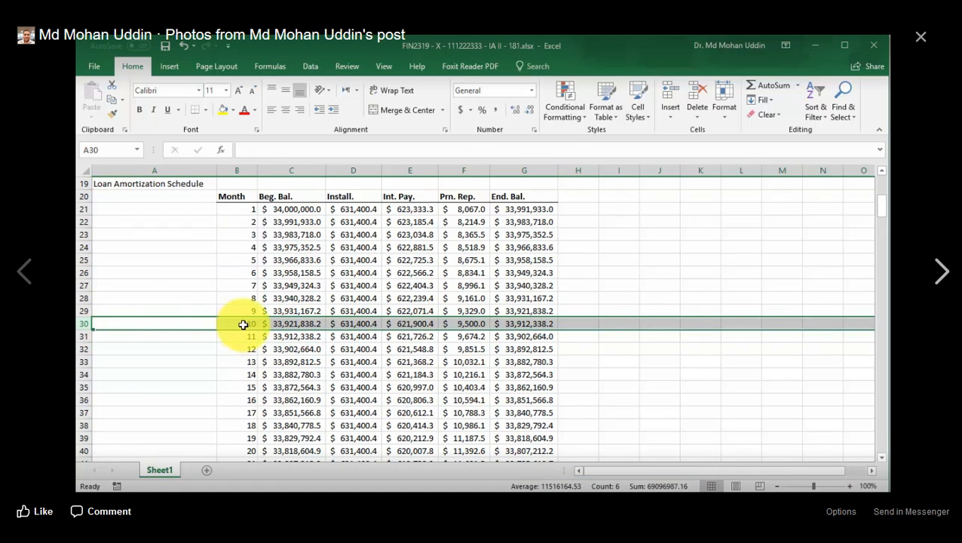
{"action": "left_click", "coordinate": [294, 323]}
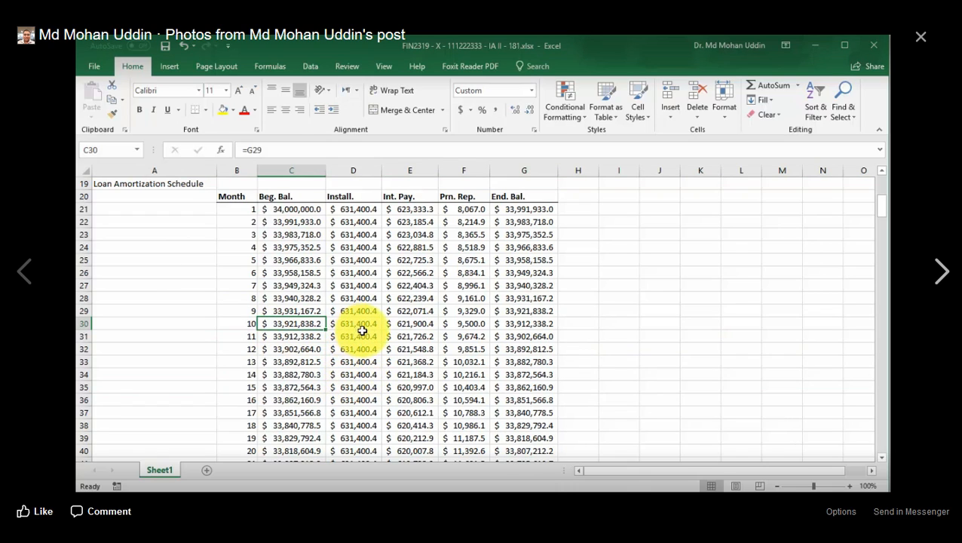
{"action": "left_click", "coordinate": [421, 328]}
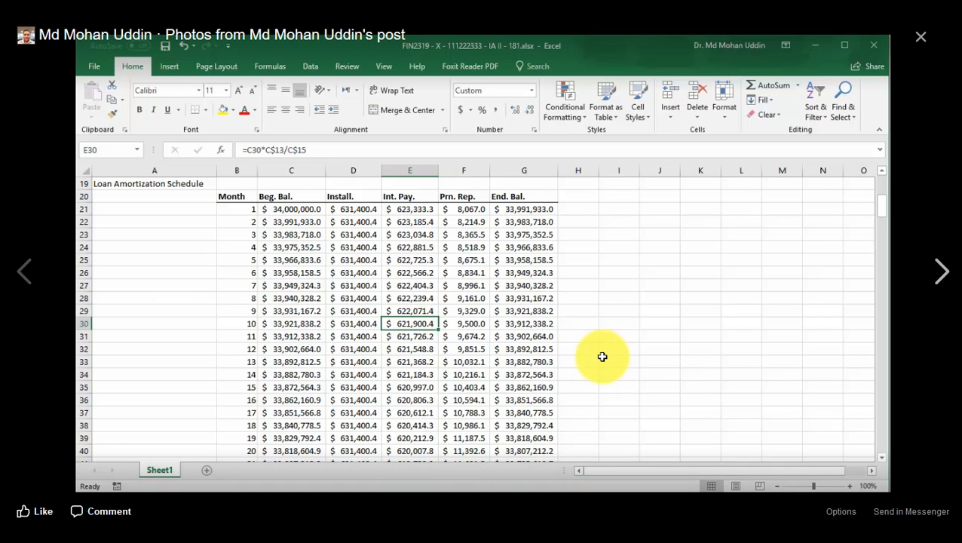
- Look through the installment, interest payment, principal repayment and ending balance columns across the months of the loan amortization schedule
{"action": "scroll", "coordinate": [445, 343], "scroll_direction": "down", "scroll_amount": 20}
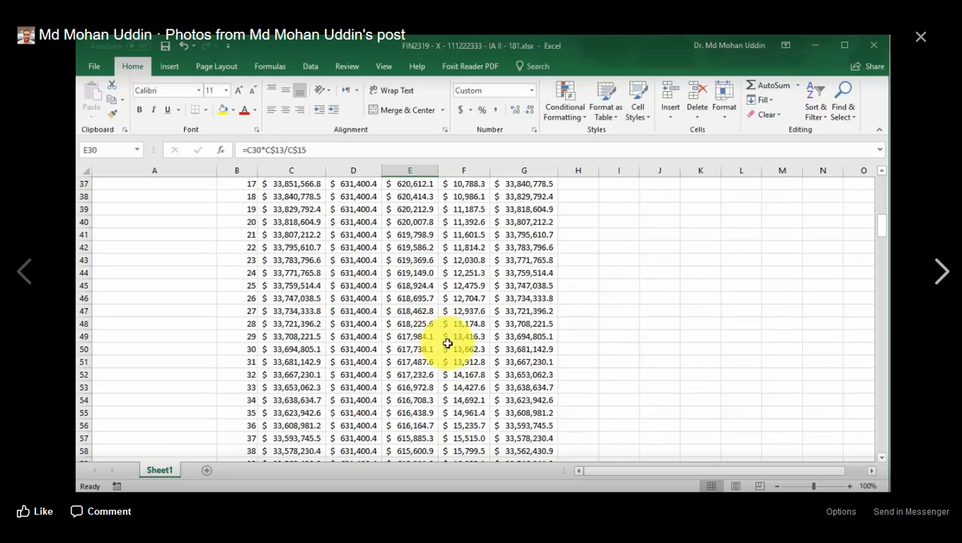
{"action": "scroll", "coordinate": [451, 349], "scroll_direction": "down", "scroll_amount": 20}
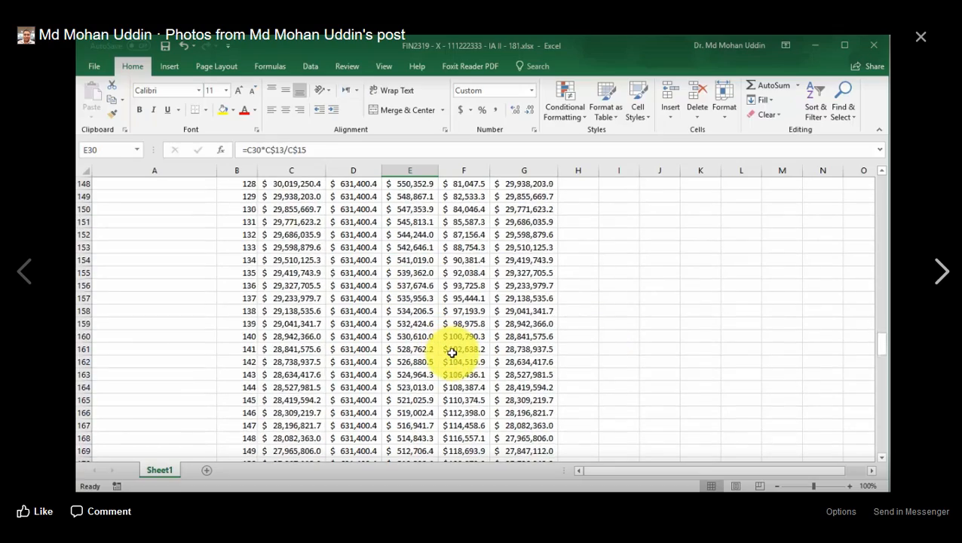
{"action": "scroll", "coordinate": [454, 355], "scroll_direction": "down", "scroll_amount": 20}
{"action": "scroll", "coordinate": [454, 356], "scroll_direction": "up", "scroll_amount": 14}
{"action": "scroll", "coordinate": [457, 356], "scroll_direction": "up", "scroll_amount": 20}
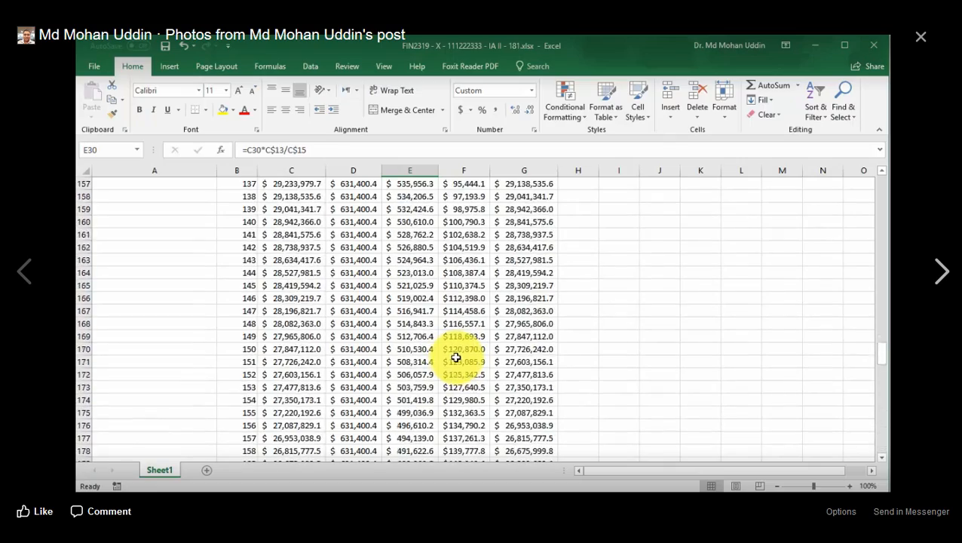
{"action": "scroll", "coordinate": [459, 357], "scroll_direction": "up", "scroll_amount": 20}
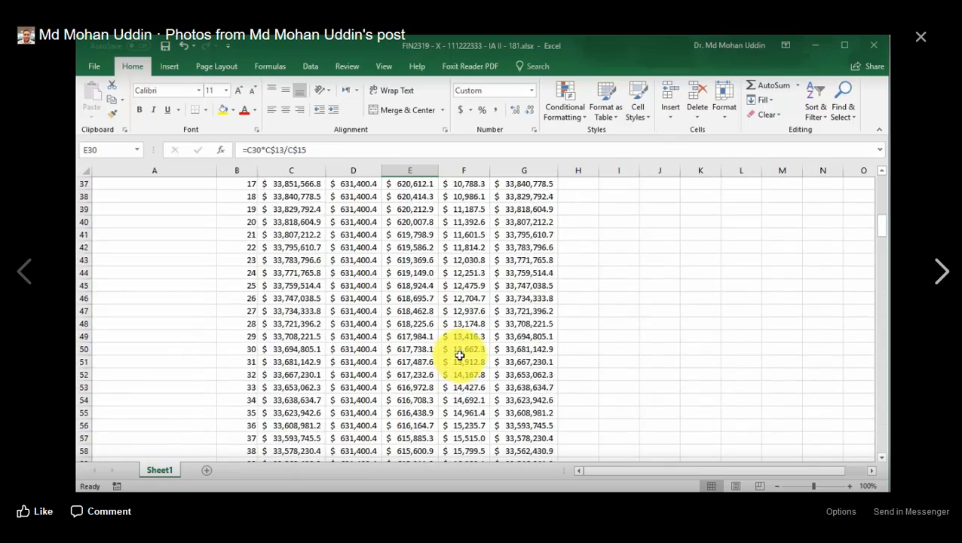
{"action": "scroll", "coordinate": [461, 353], "scroll_direction": "down", "scroll_amount": 3}
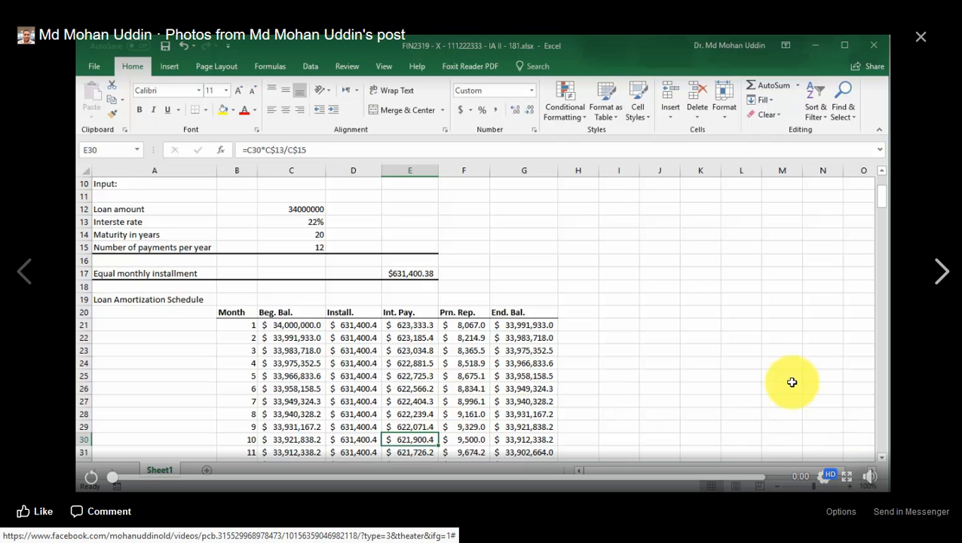
{"action": "left_click", "coordinate": [942, 271]}
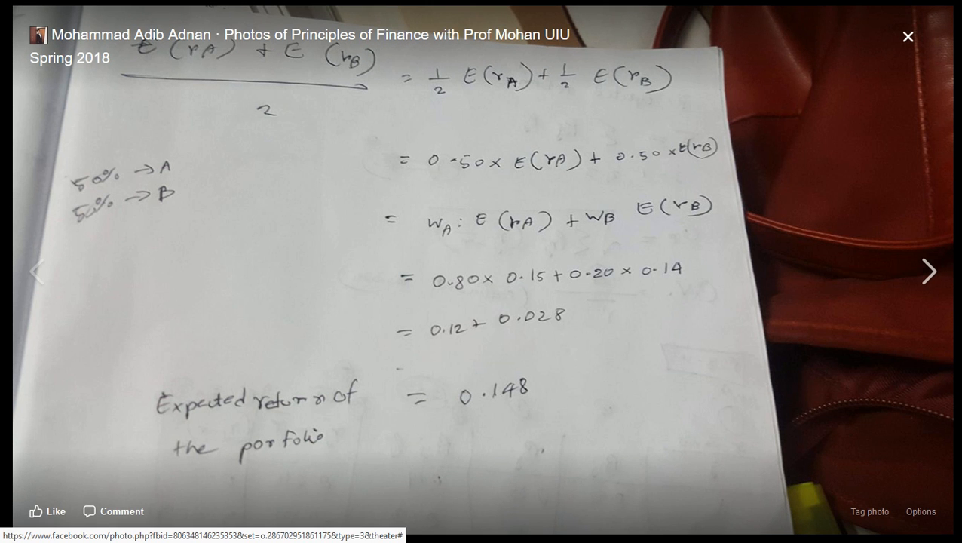
{"action": "key", "text": "Escape"}
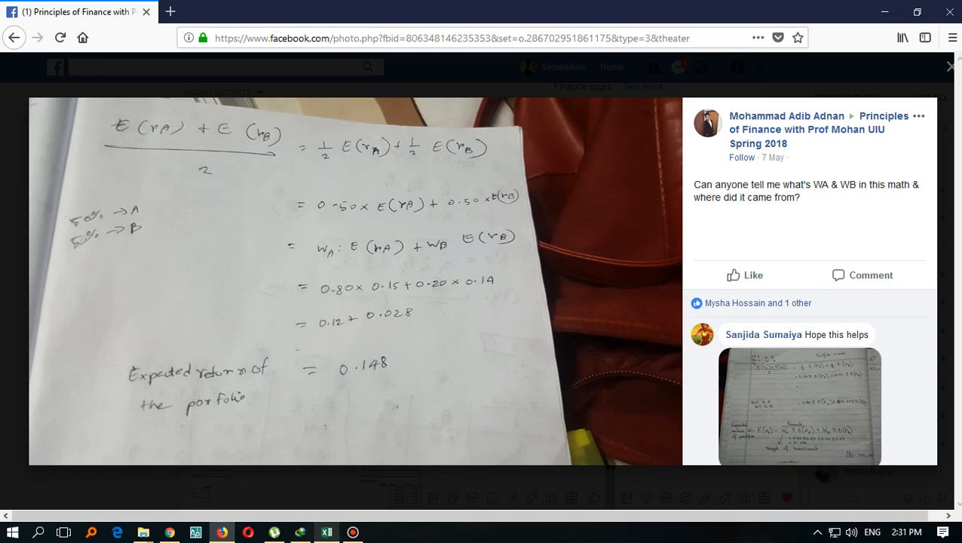
{"action": "left_click", "coordinate": [353, 533]}
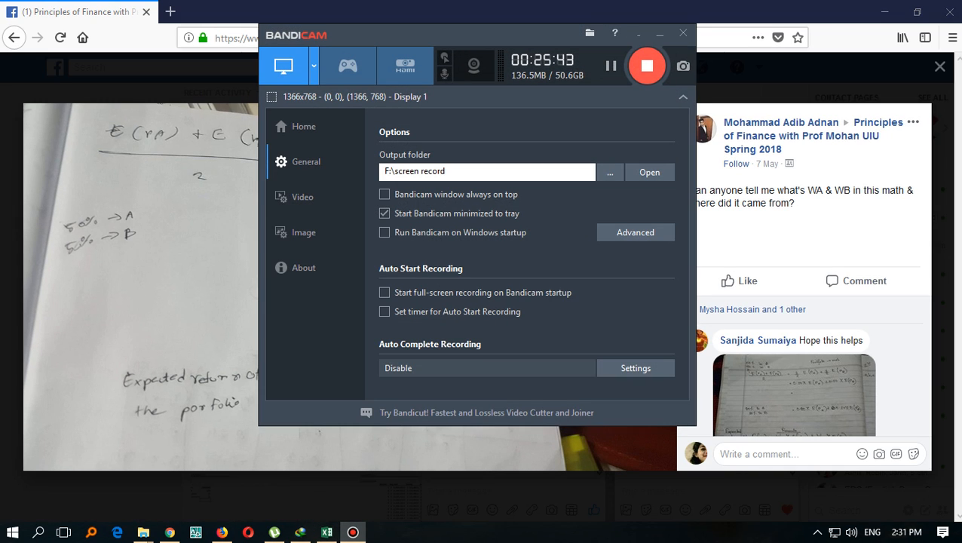